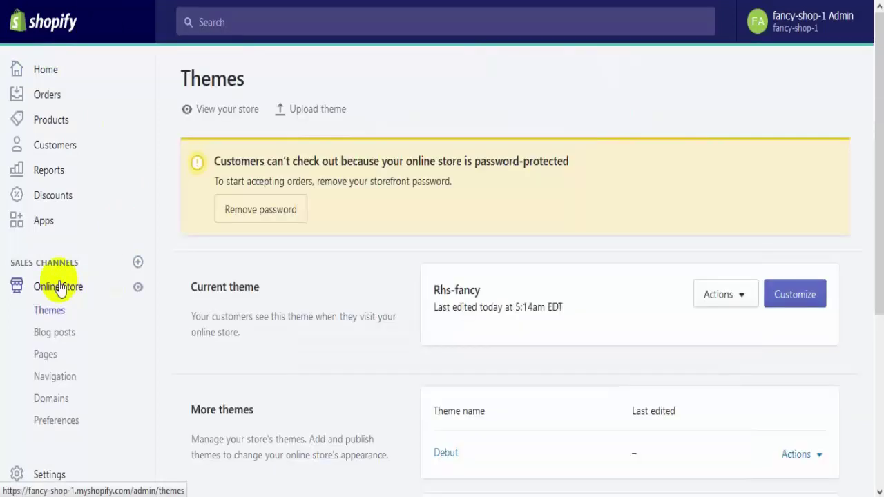
Step: Open the Main menu for editing from the online store's navigation settings
left_click(55, 377)
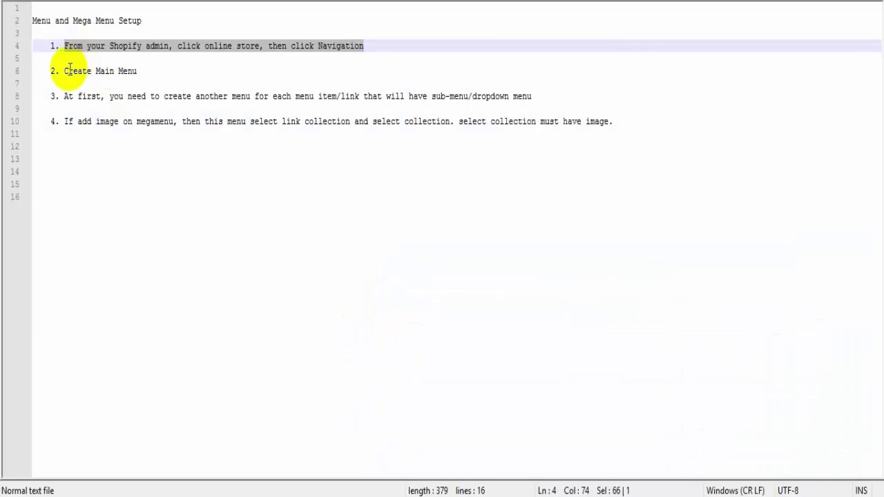
left_click_drag(65, 71, 137, 71)
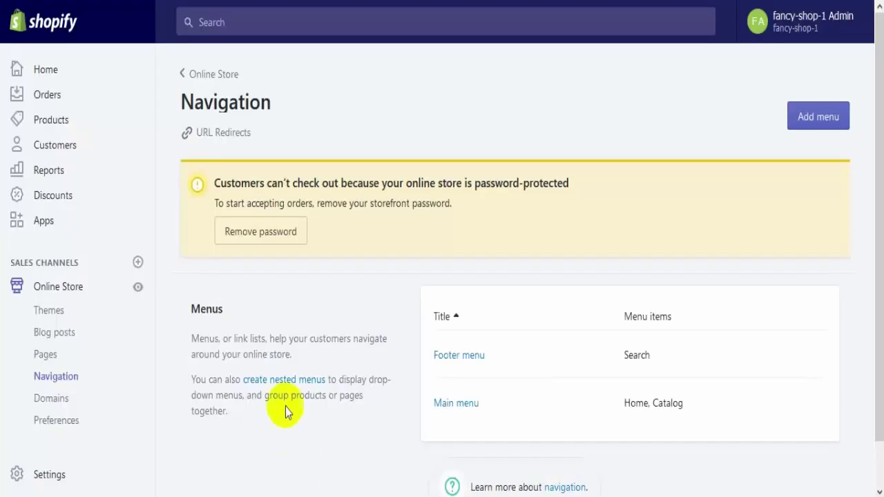
left_click(452, 403)
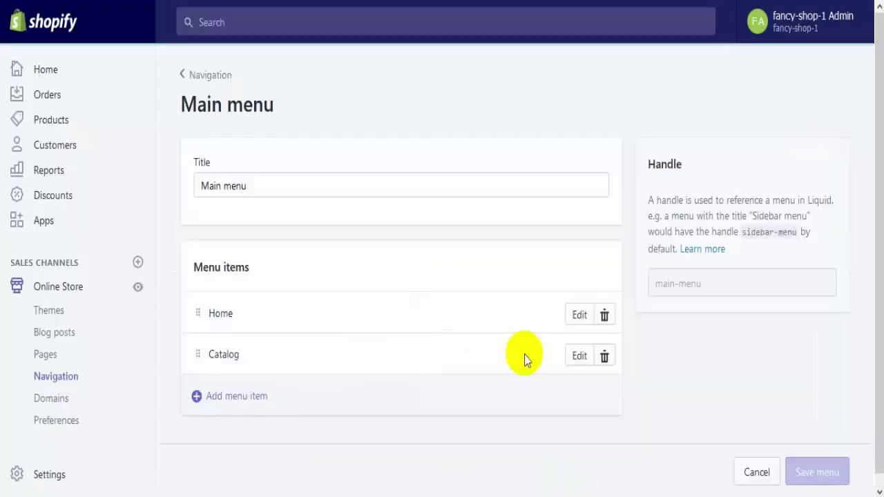
Step: Rename the Catalog item of the main menu to Shop
left_click(581, 358)
left_click_drag(295, 242, 216, 255)
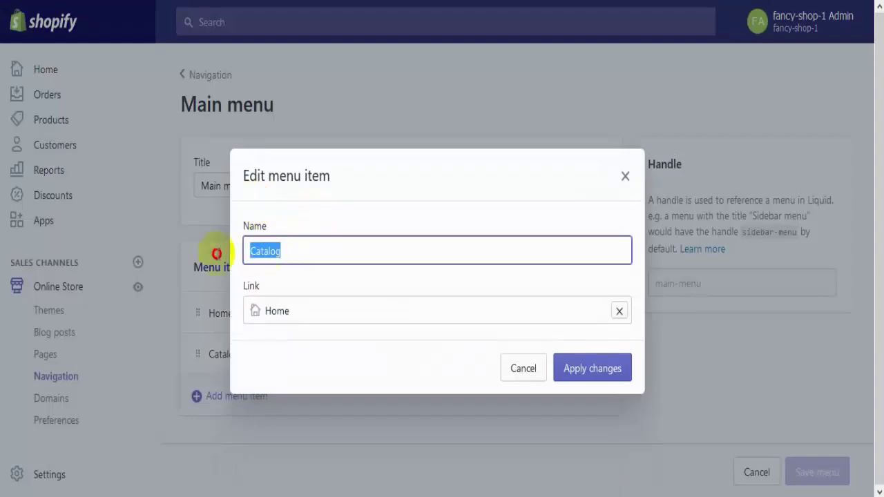
type("Shop")
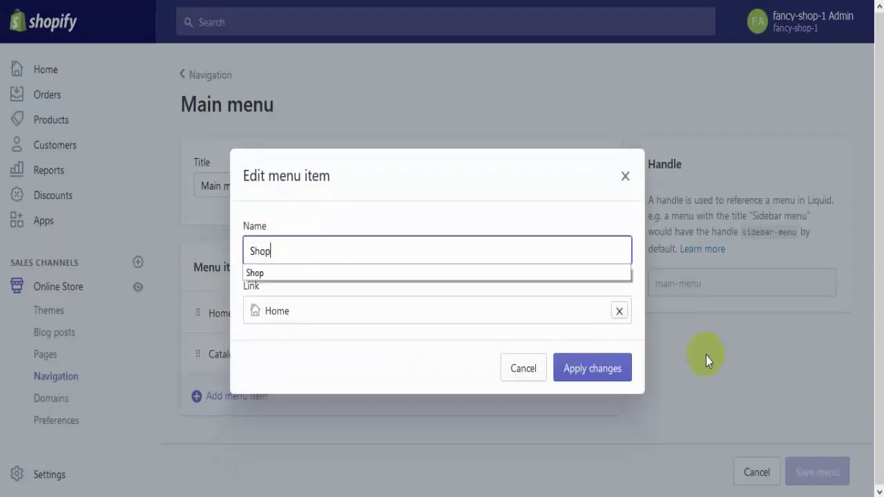
left_click(589, 373)
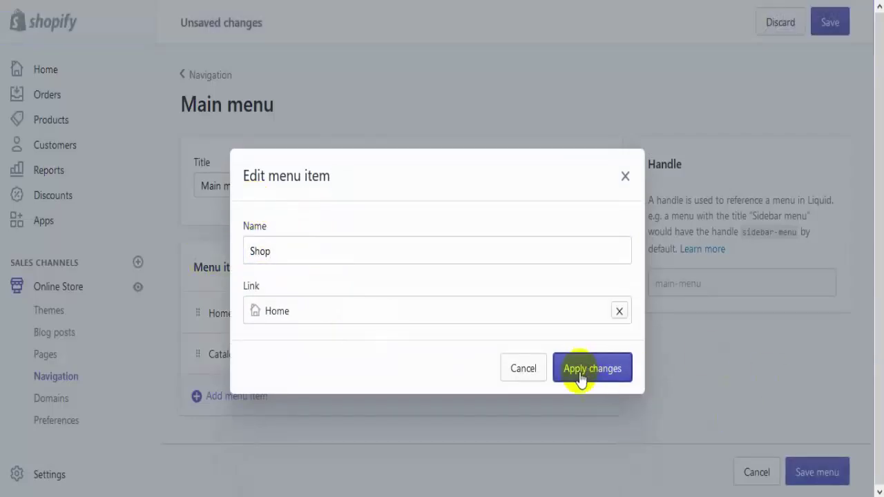
Step: Add a Blog item to the main menu and link it to the News blog
left_click(245, 397)
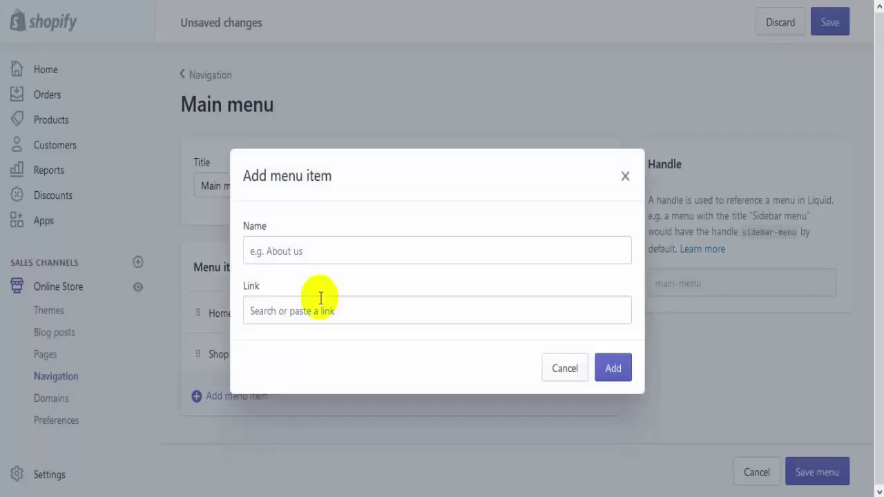
left_click(290, 253)
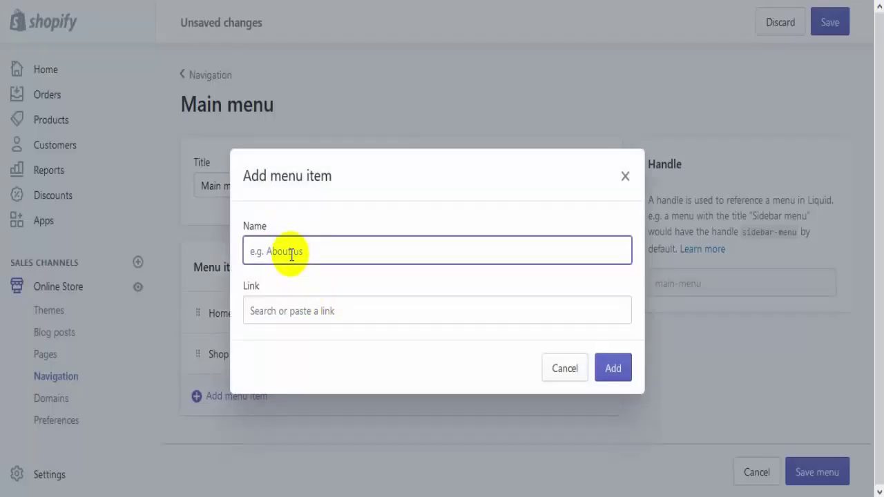
type("Blog")
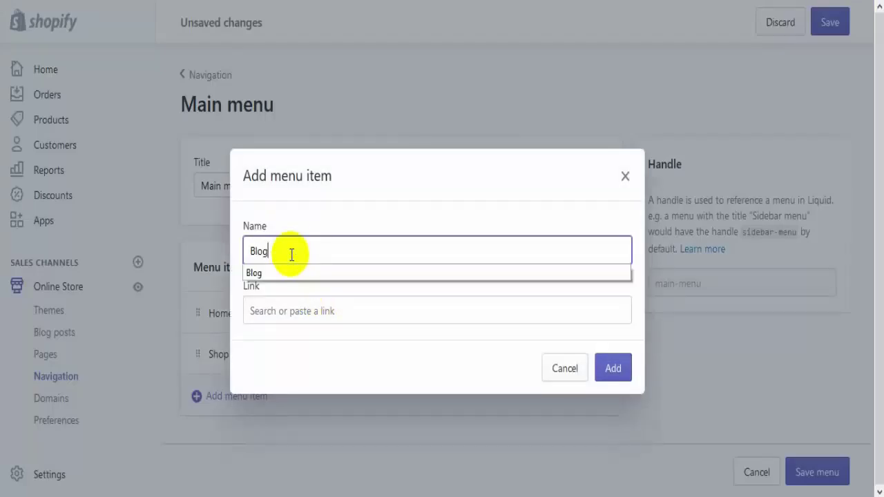
left_click(307, 311)
scroll(321, 426, "down", 1)
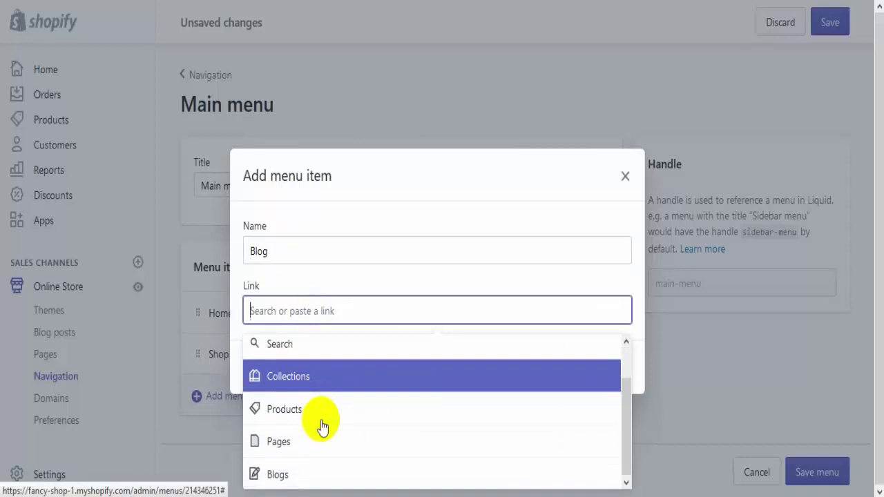
left_click(289, 475)
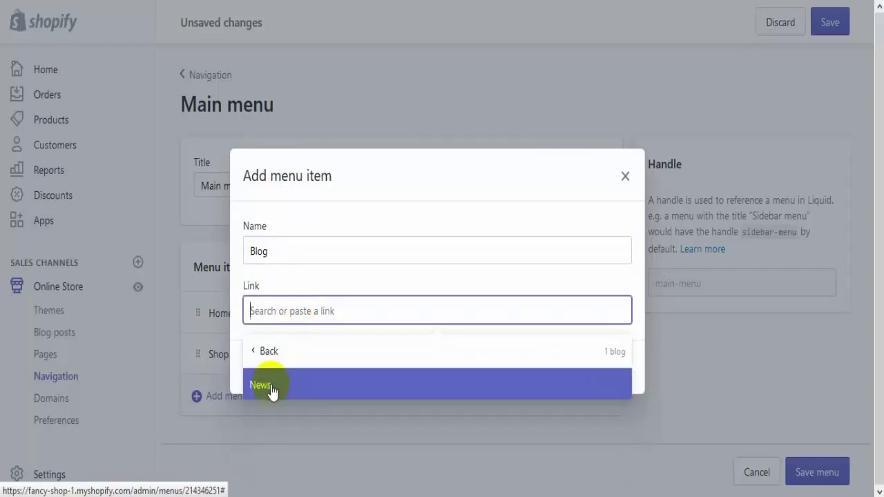
left_click(273, 389)
left_click(605, 373)
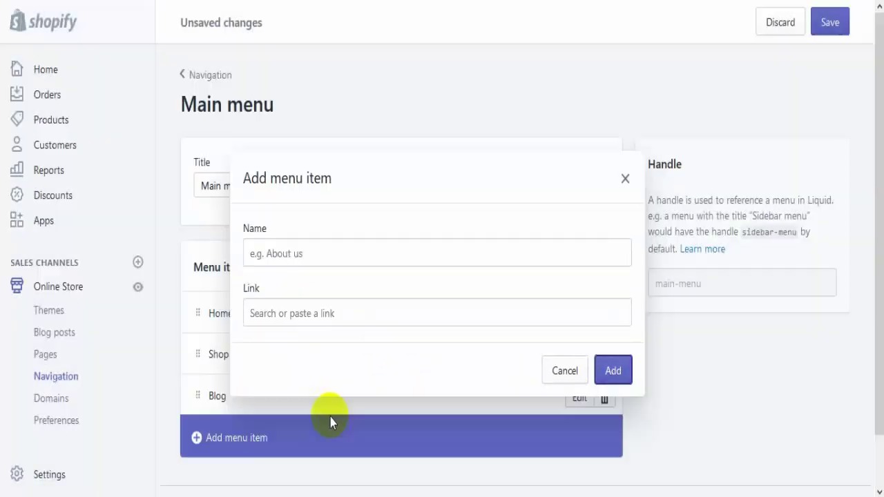
Step: Add a Contact item to the main menu and link it to Home
left_click(227, 447)
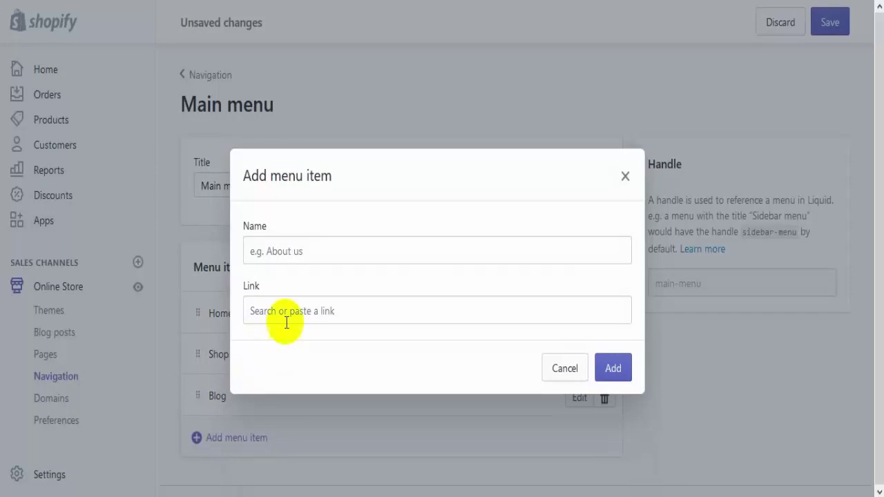
left_click(290, 243)
type("Contact")
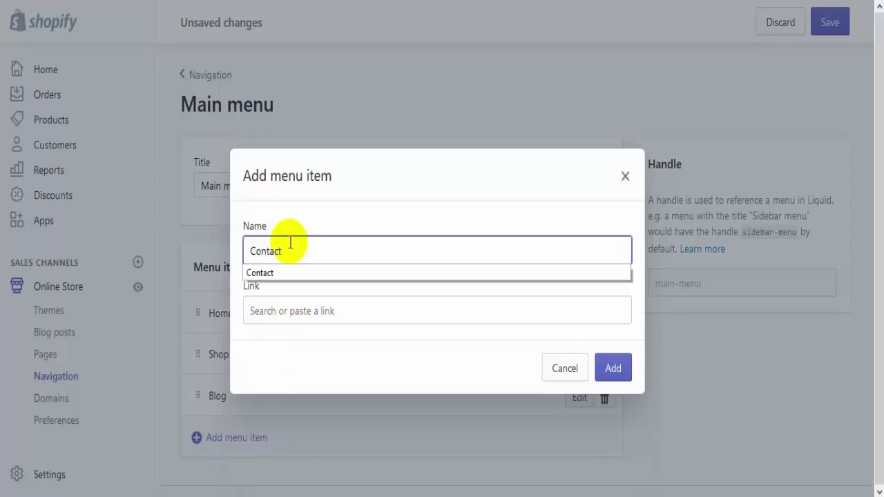
left_click(292, 310)
left_click(281, 364)
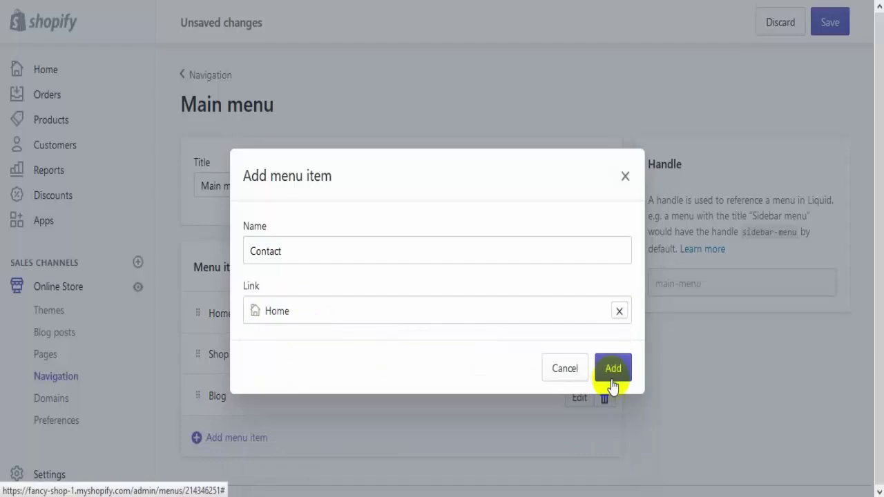
left_click(613, 370)
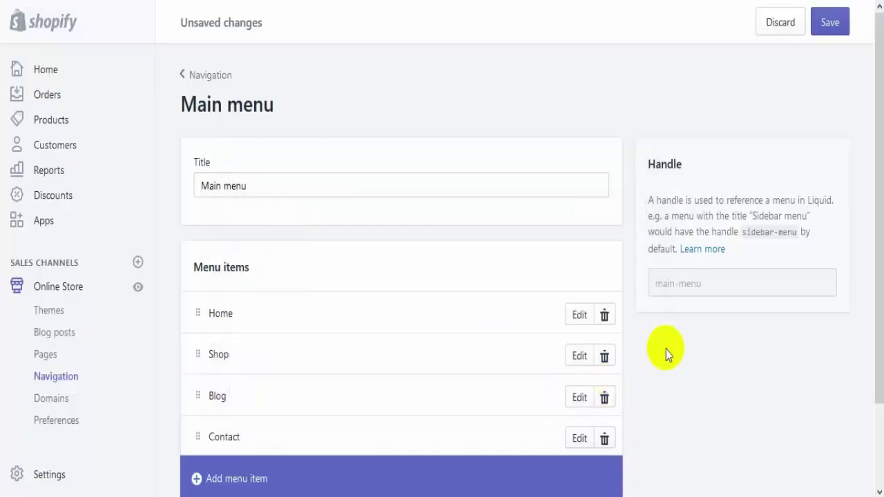
Step: Save the main menu and reload the storefront to check its header menu
left_click(838, 31)
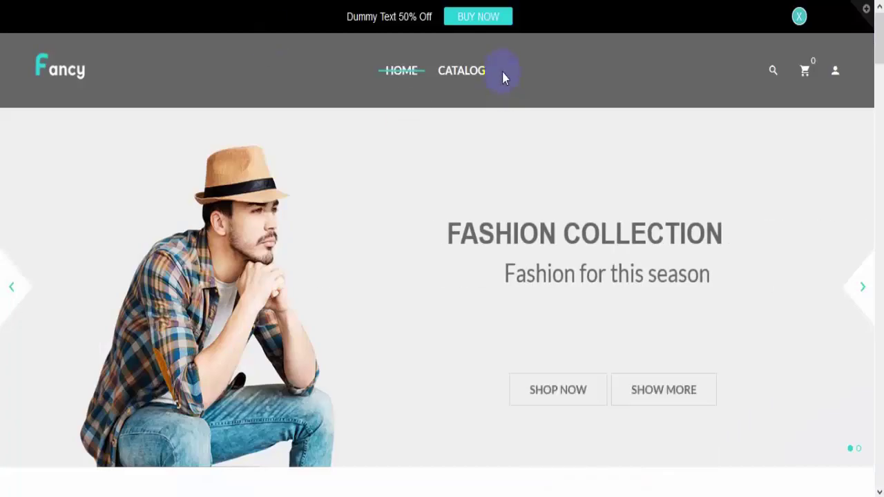
key("F5")
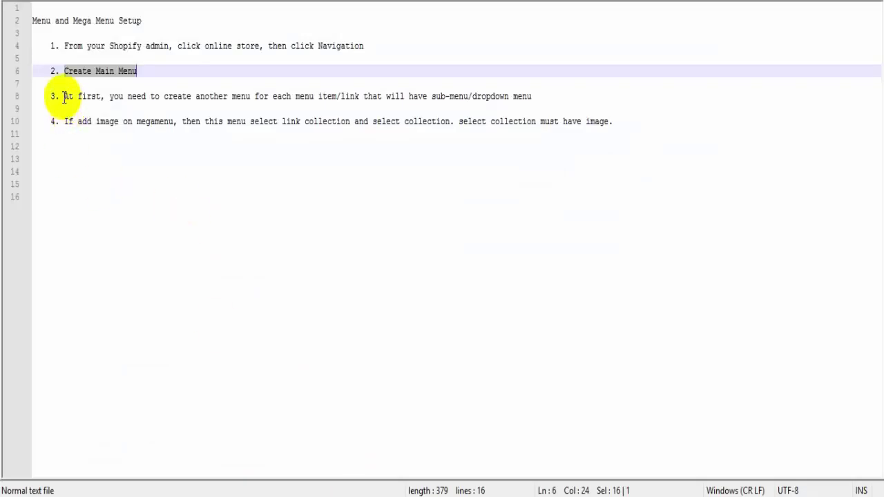
left_click_drag(63, 96, 533, 96)
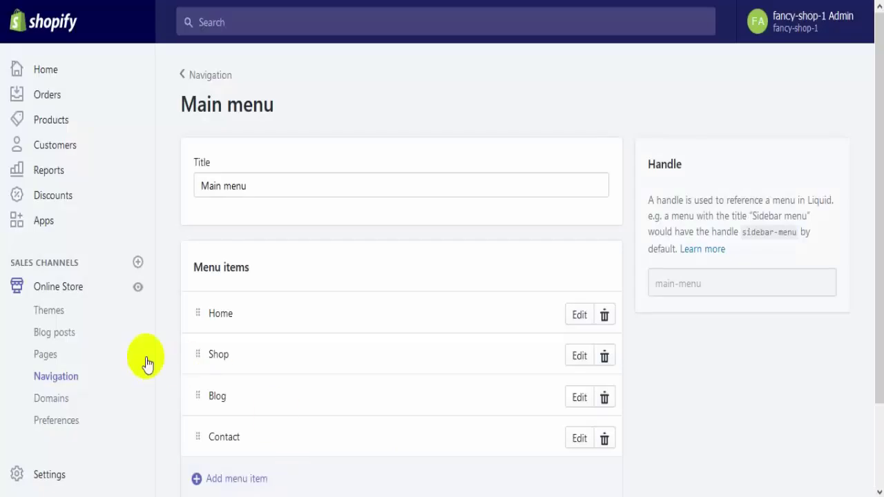
Step: Start a new navigation menu titled Shop Menu and set its handle to shop
left_click(60, 376)
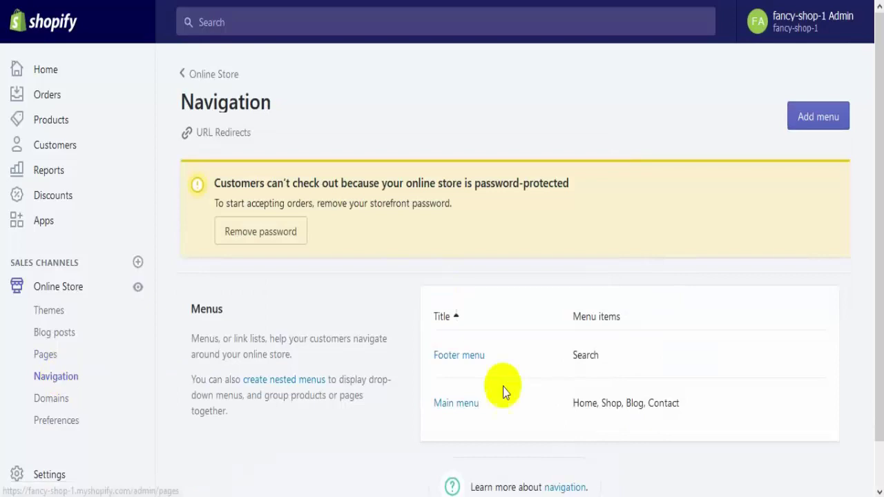
left_click(806, 119)
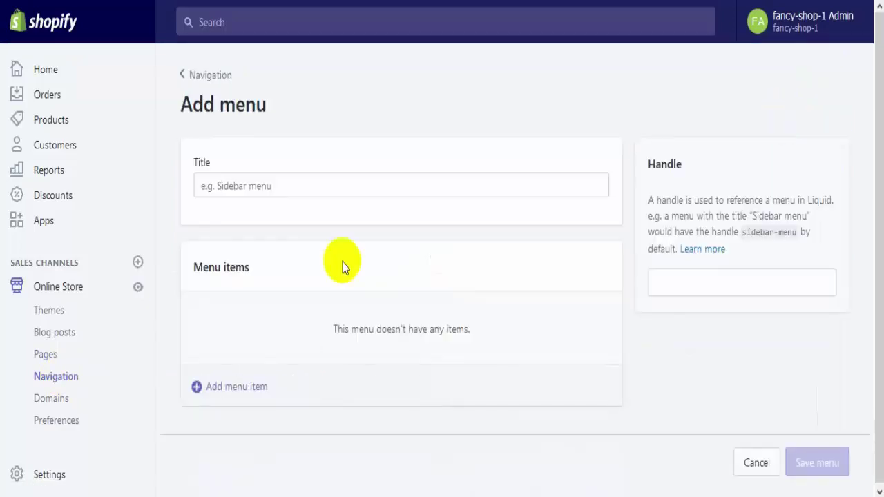
left_click(272, 186)
type("Shop Menu")
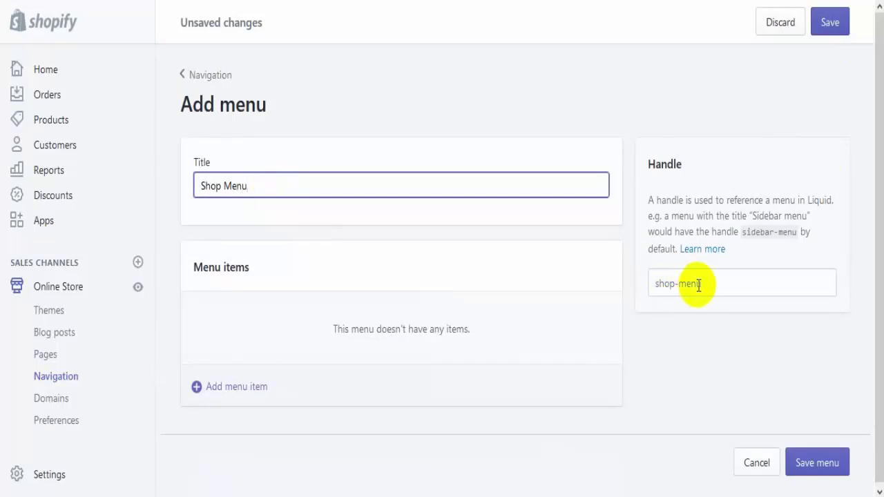
left_click_drag(700, 284, 686, 284)
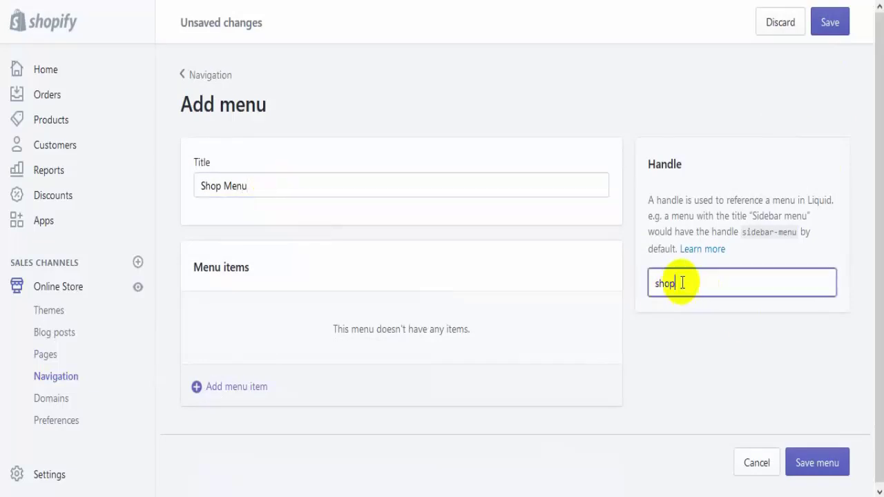
Step: Add an item named All to the Shop Menu and link it to Home
left_click(252, 388)
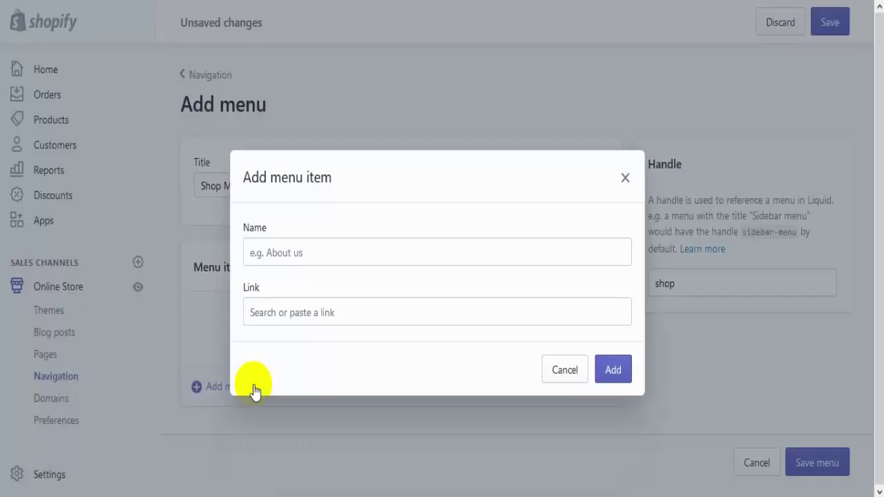
left_click(289, 250)
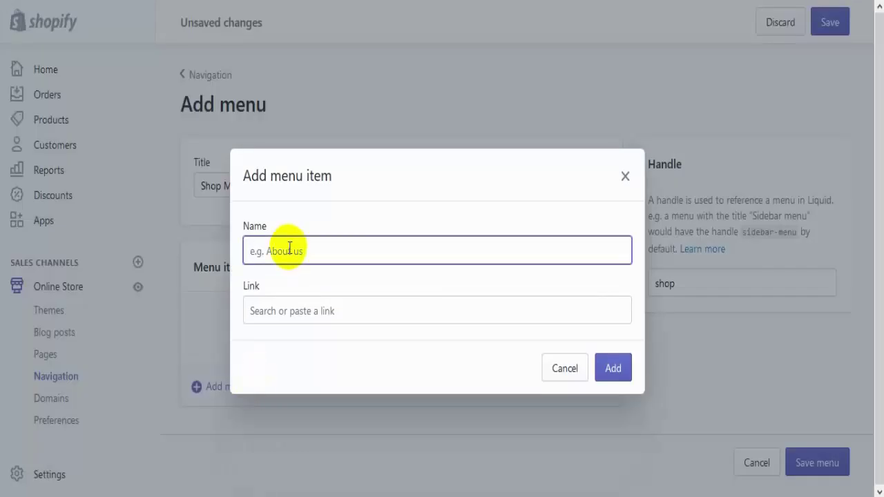
type("All")
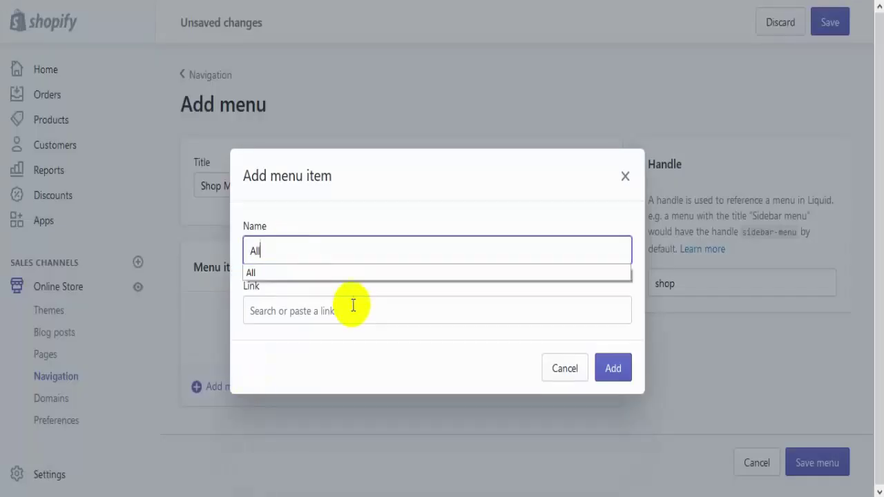
left_click(353, 305)
left_click(357, 350)
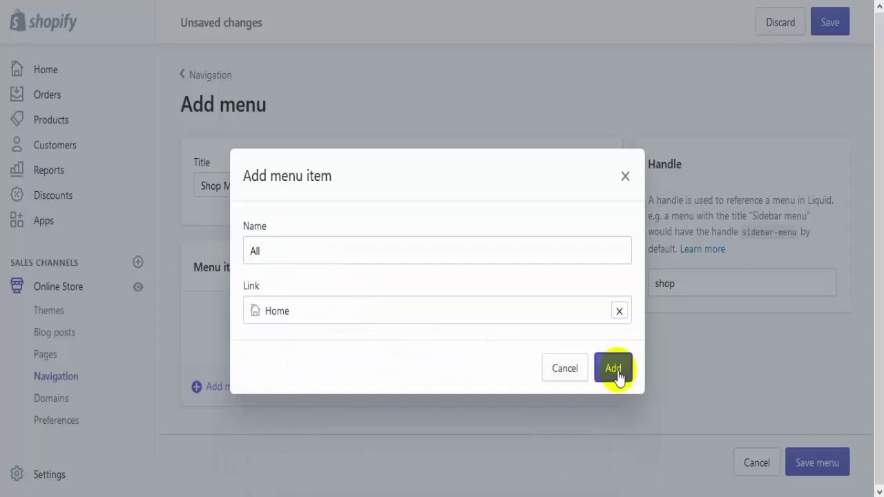
left_click(614, 370)
Step: Add an item named Women to the Shop Menu and link it to Home
left_click(235, 362)
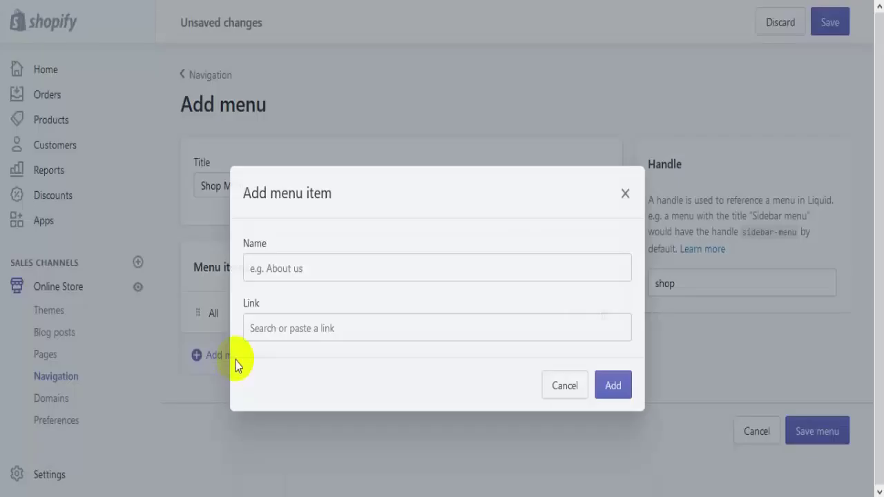
left_click(287, 254)
type("Women")
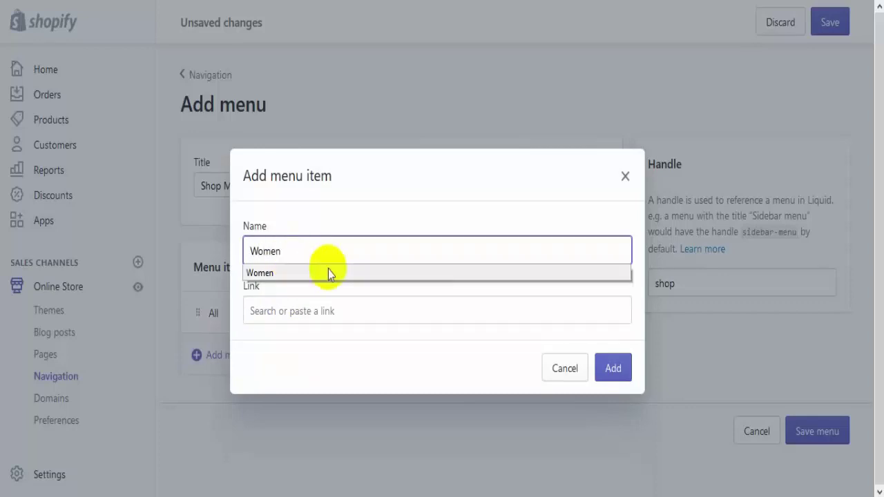
left_click(365, 304)
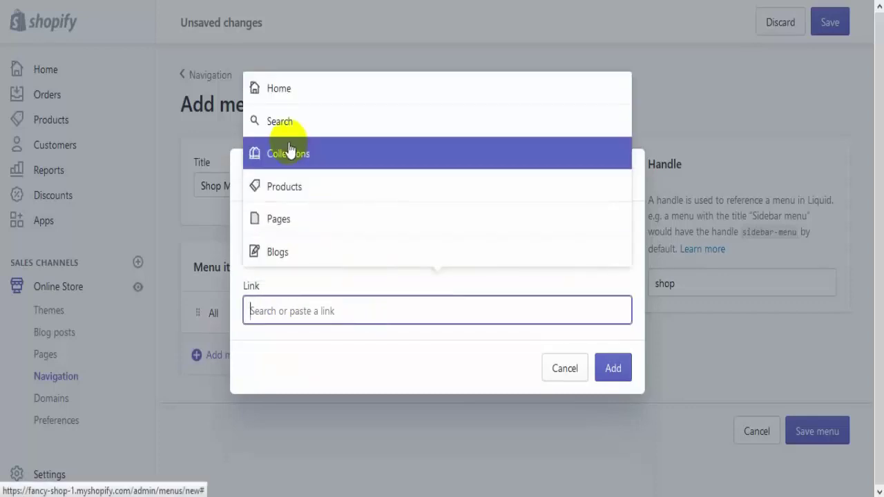
left_click(292, 89)
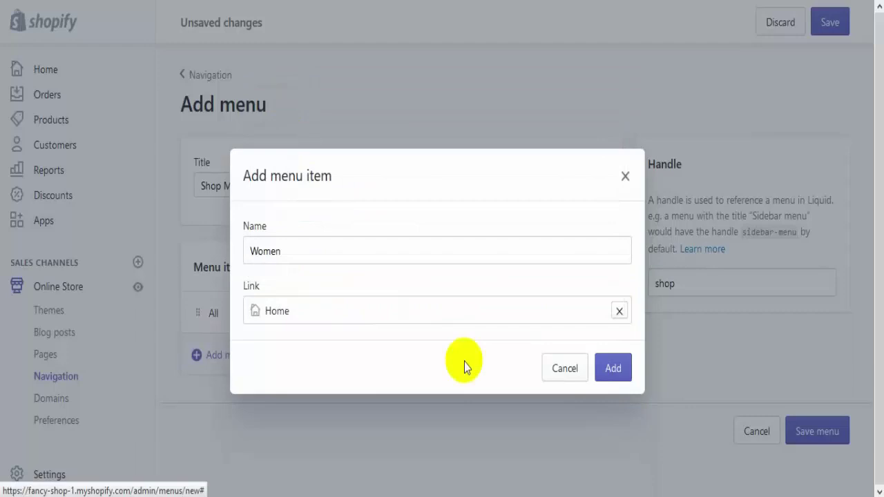
left_click(613, 369)
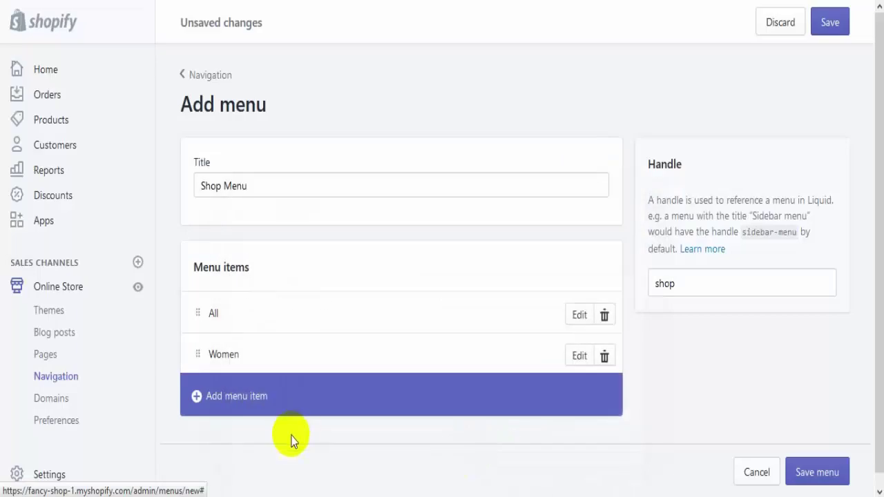
Step: Add an item named Men linked to Home to the Shop Menu and save the menu
left_click(256, 400)
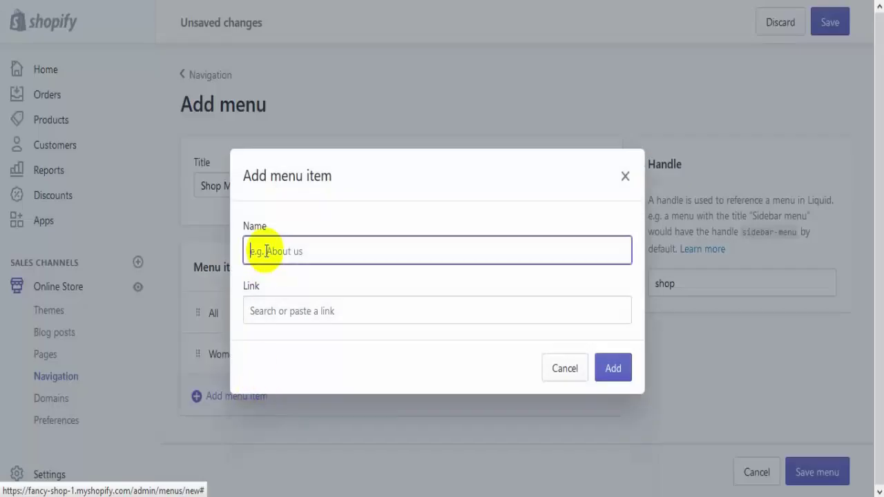
type("Men")
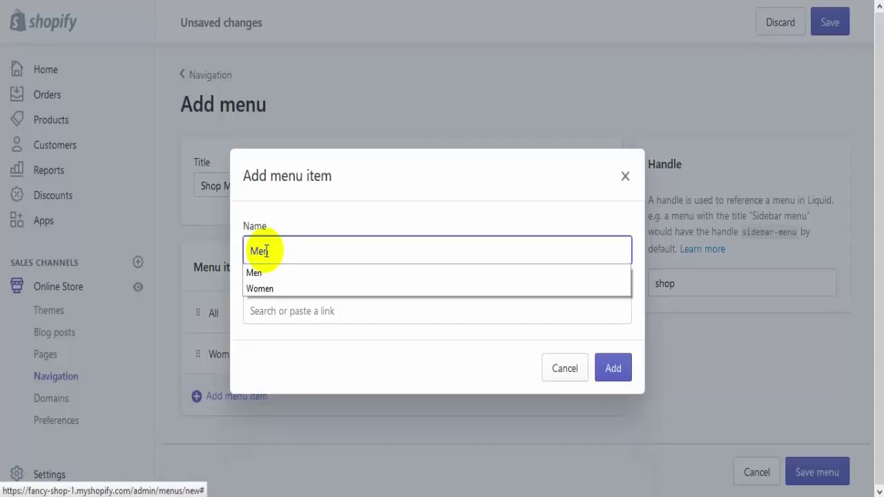
left_click(316, 312)
left_click(297, 351)
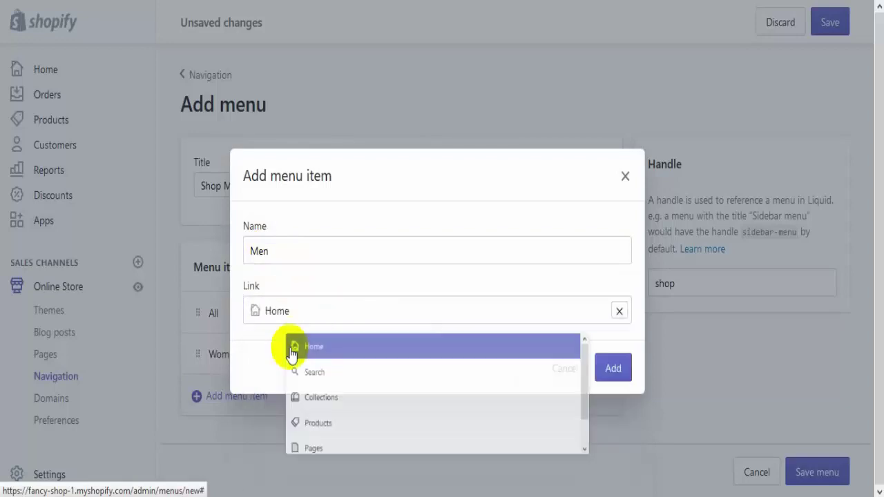
left_click(610, 379)
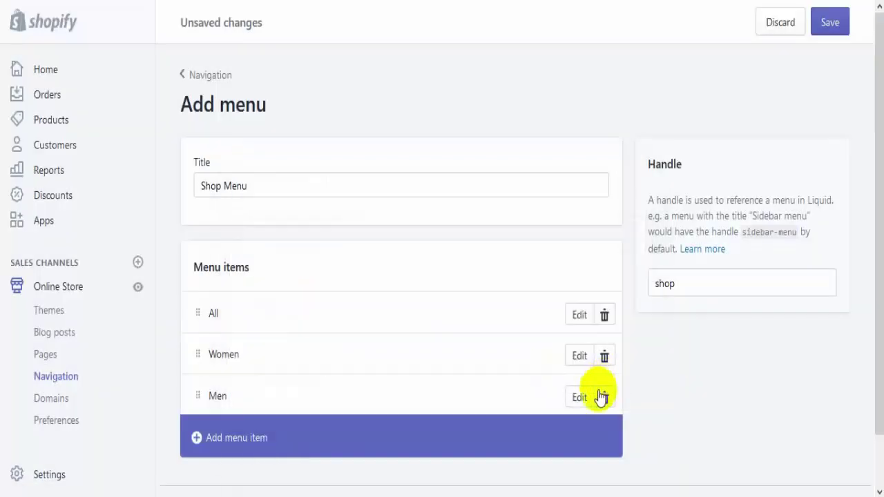
left_click(831, 23)
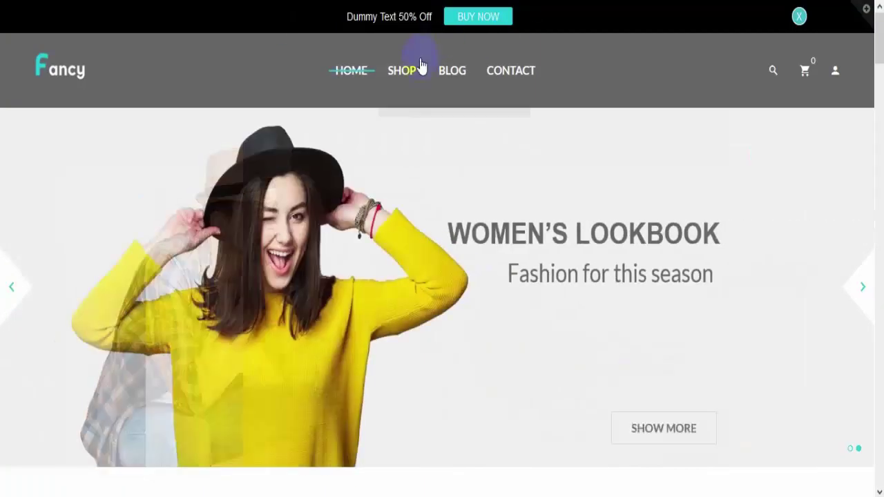
Step: Check the Shop dropdown in the storefront header and consult the menu setup notes on sub-menus
mouse_move(411, 76)
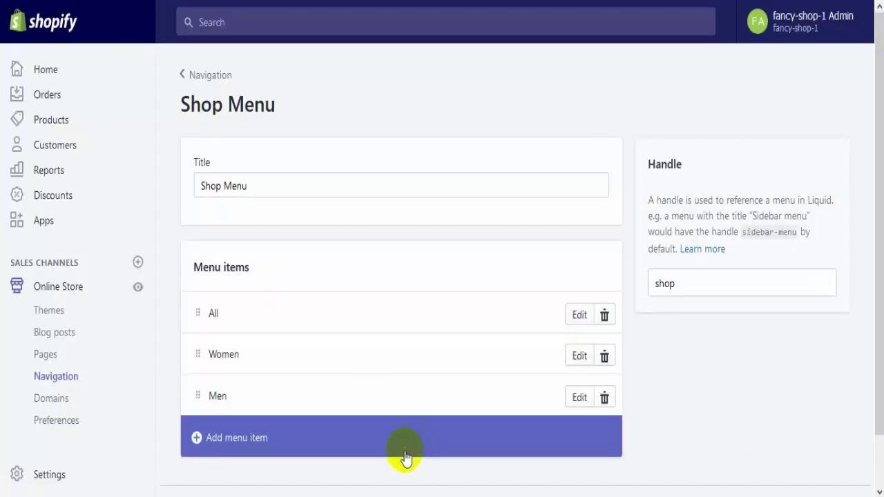
left_click(366, 449)
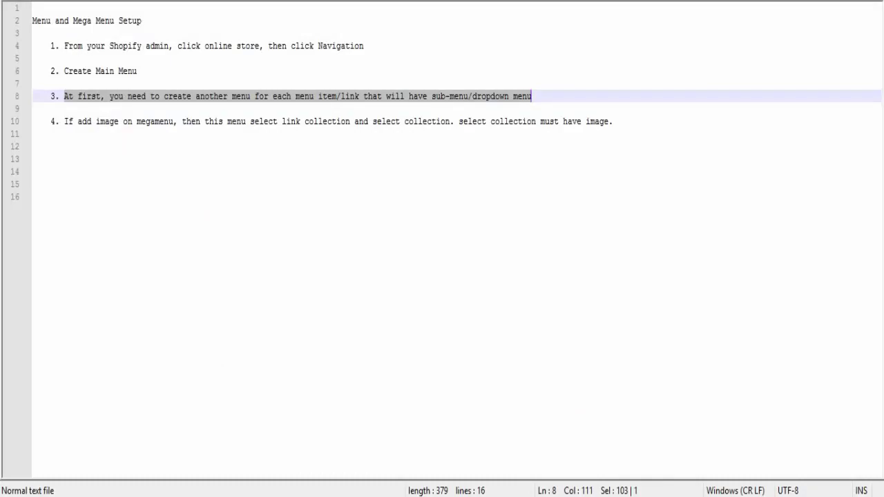
left_click(366, 485)
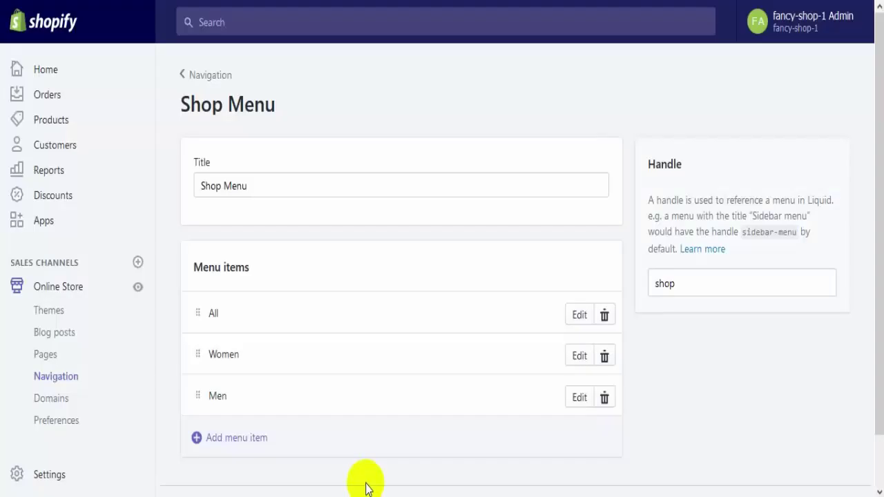
Step: Start another navigation menu titled All menu and set its handle to all
left_click(50, 380)
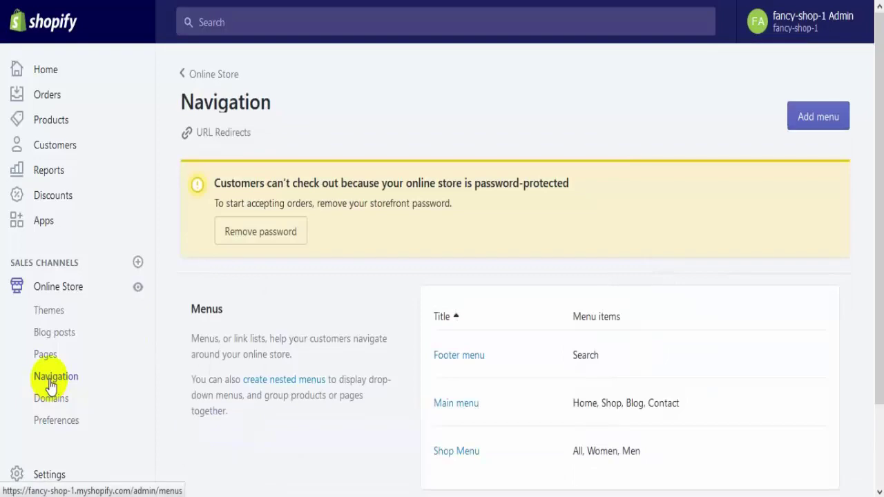
scroll(547, 378, "down", 2)
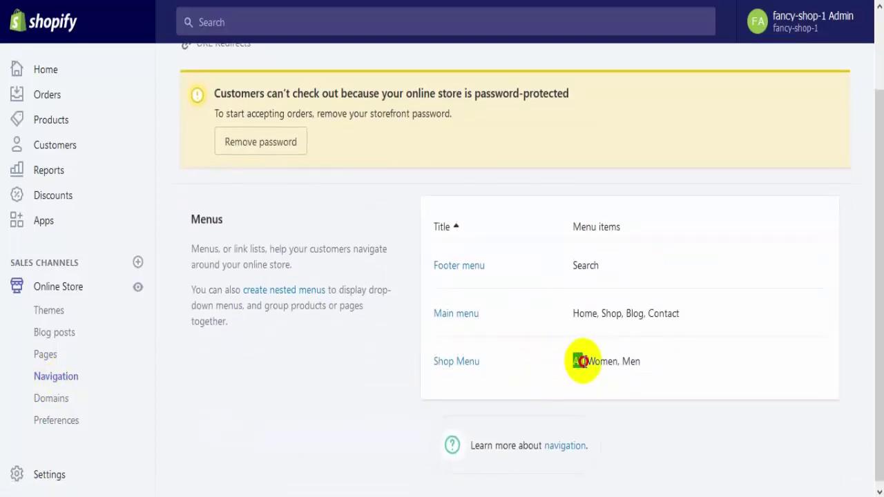
scroll(719, 219, "up", 2)
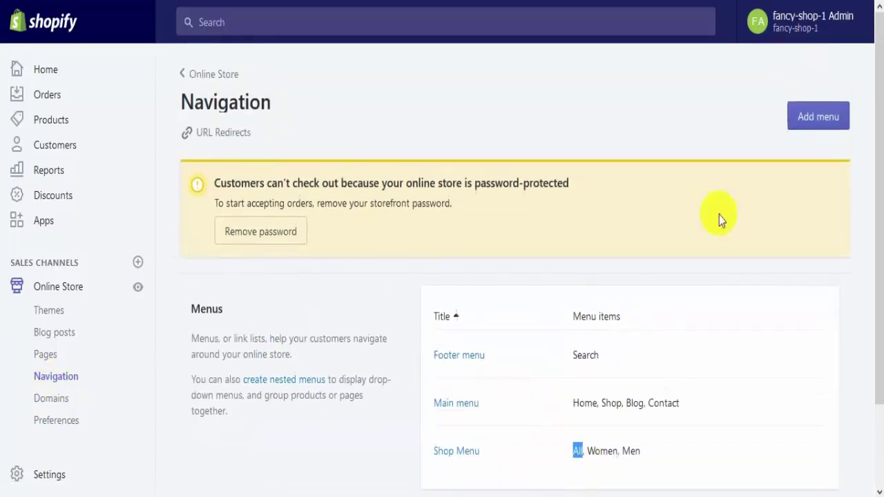
left_click(818, 117)
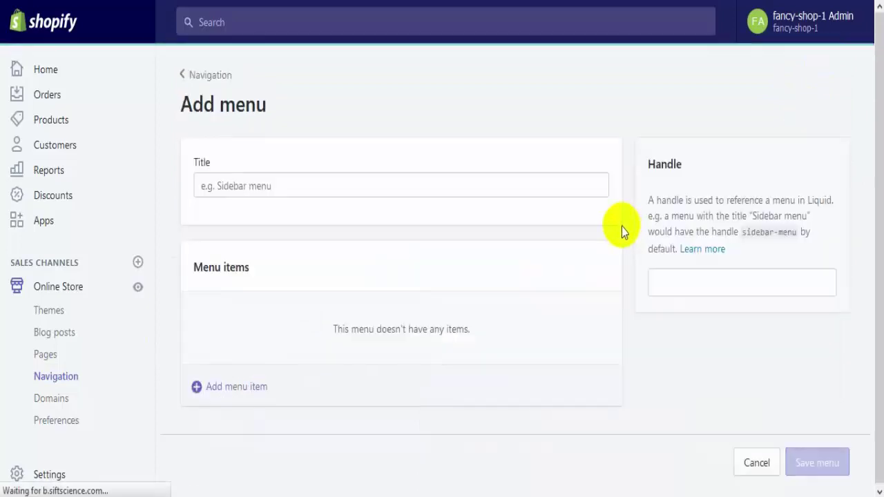
left_click(262, 191)
type("All menu")
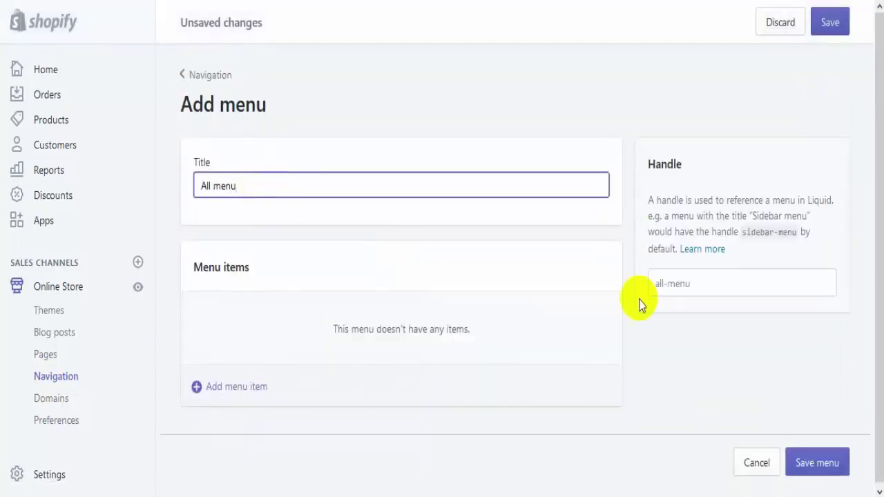
left_click(711, 283)
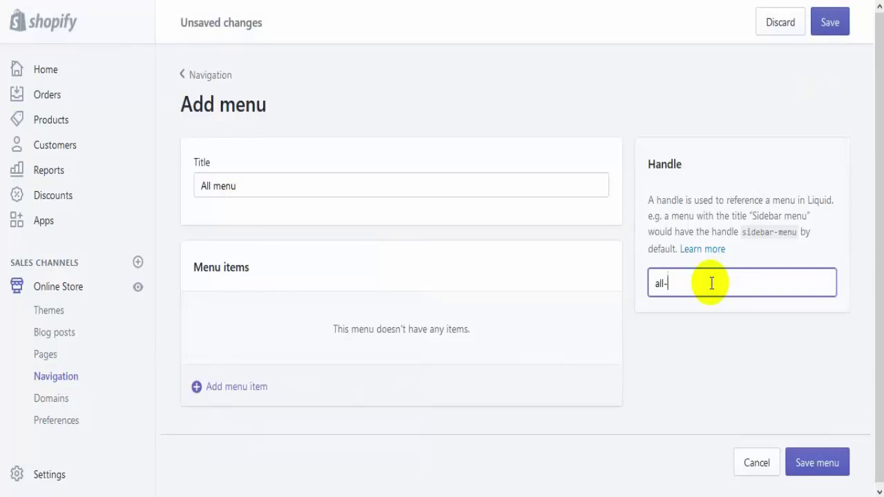
Step: Add an item named a item-1 to the All menu and link it to Home
left_click(282, 390)
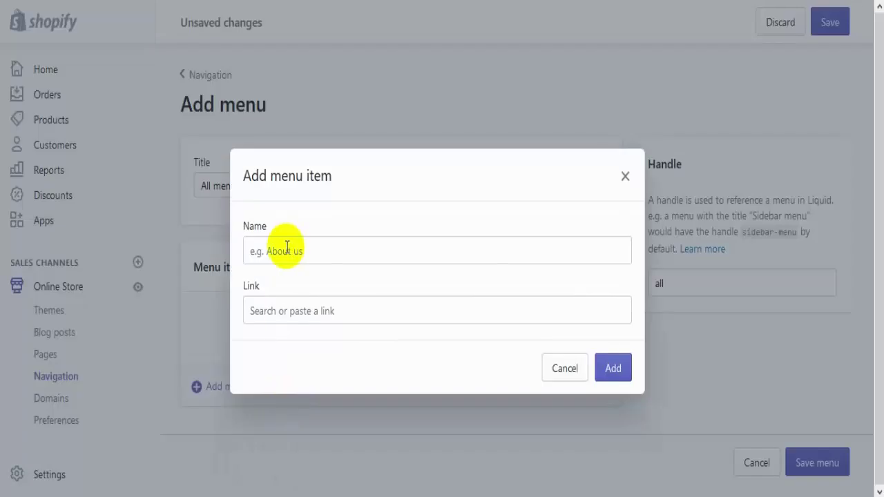
left_click(286, 247)
type("A")
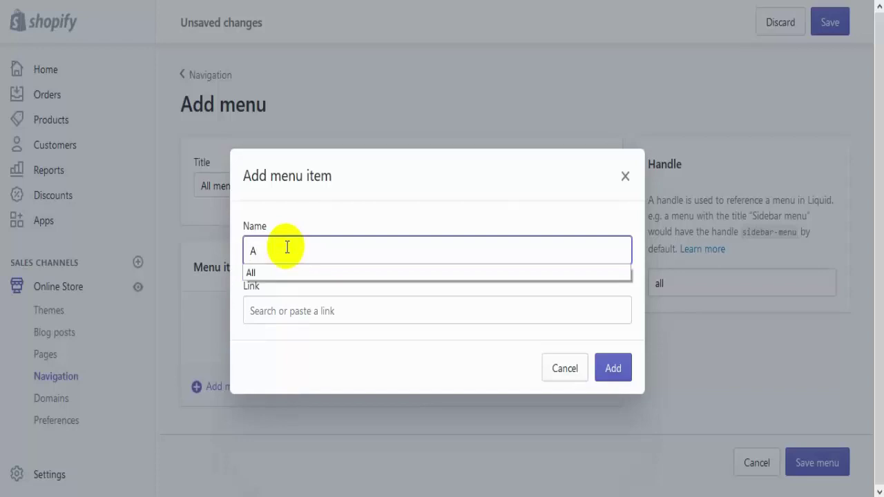
key("BackSpace")
type("a item-1")
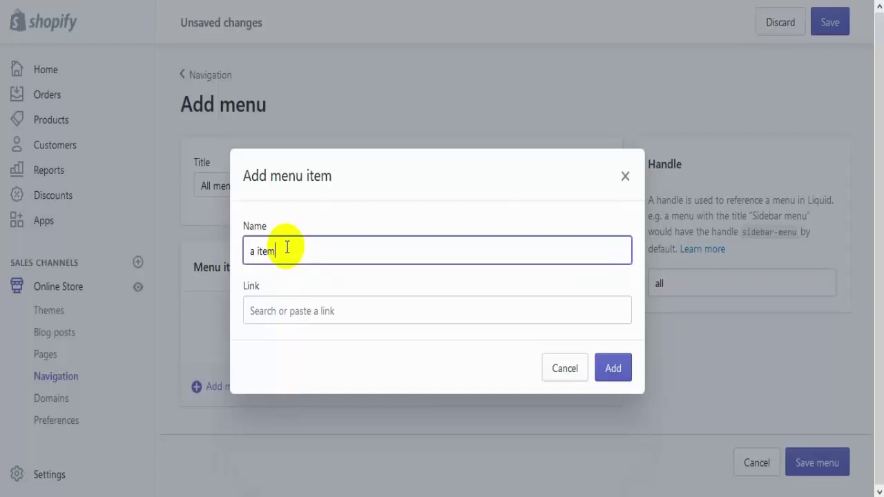
left_click(295, 312)
left_click(302, 359)
left_click(608, 373)
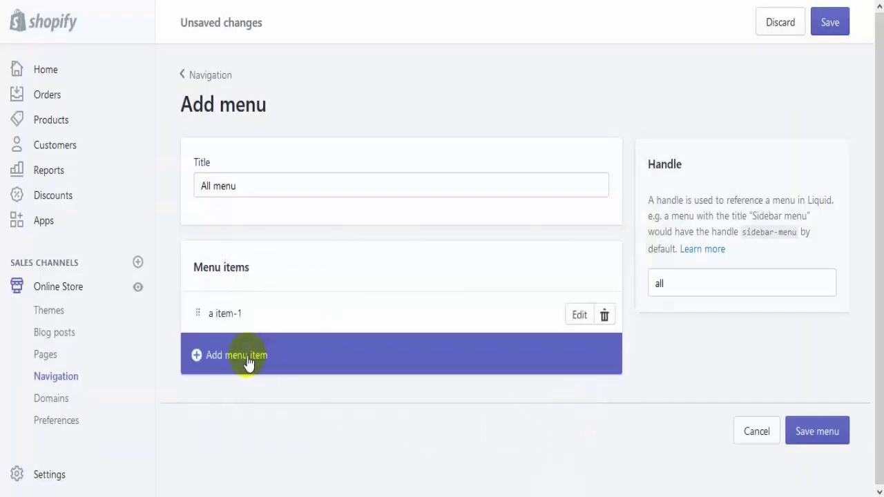
Step: Add an item named a item-2 to the All menu and link it to Home
left_click(248, 360)
left_click(291, 253)
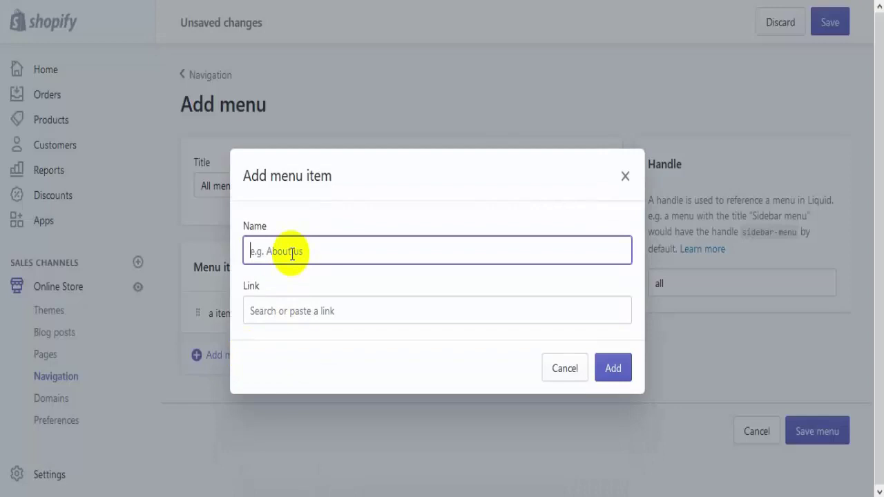
type("a")
left_click(316, 294)
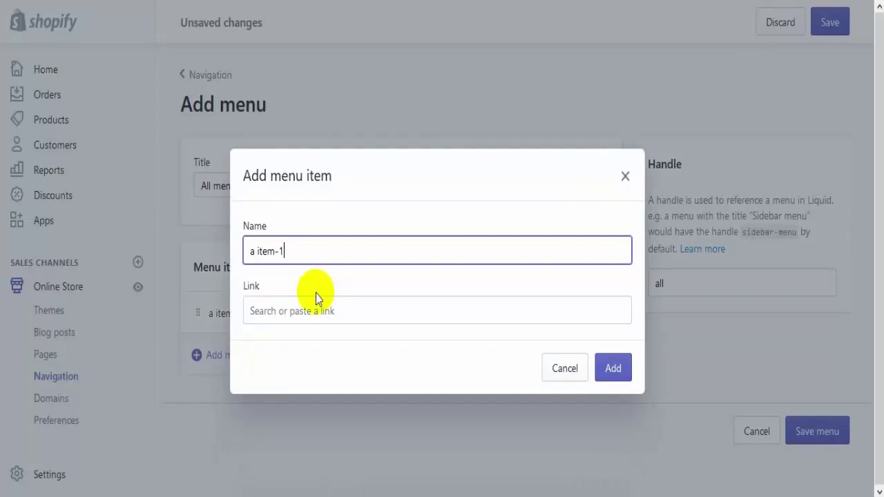
key("BackSpace")
type("2")
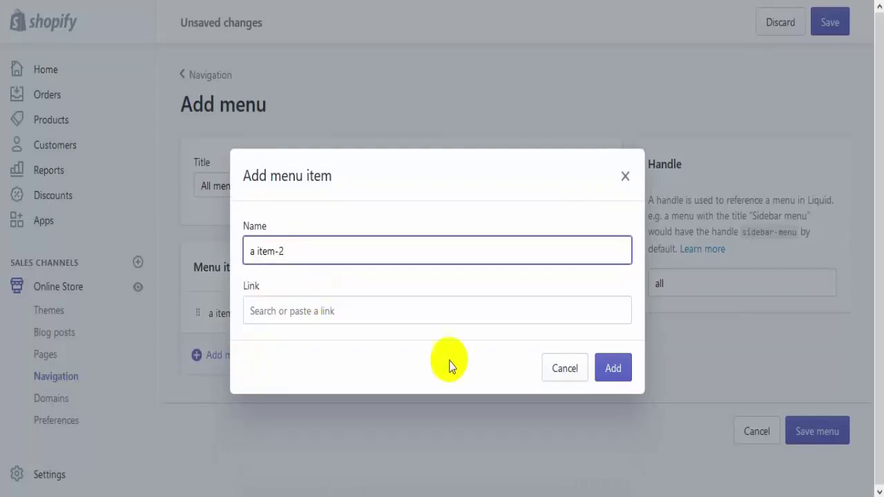
left_click(433, 322)
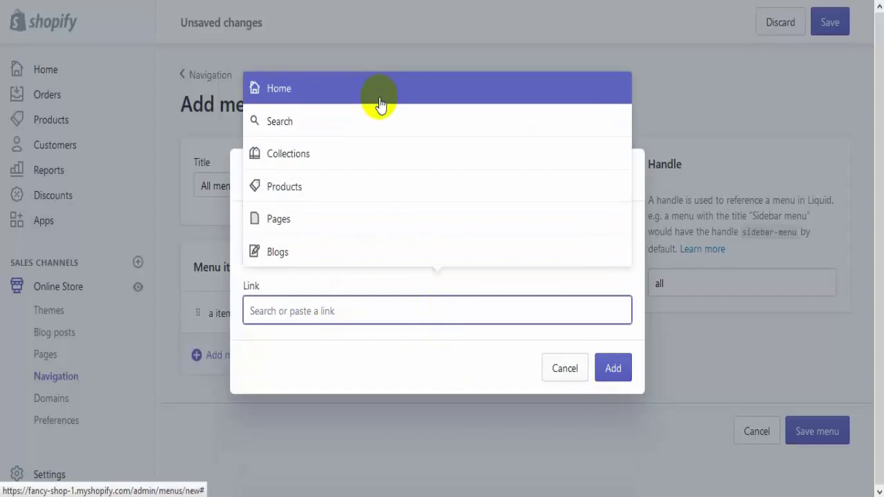
left_click(377, 97)
left_click(612, 370)
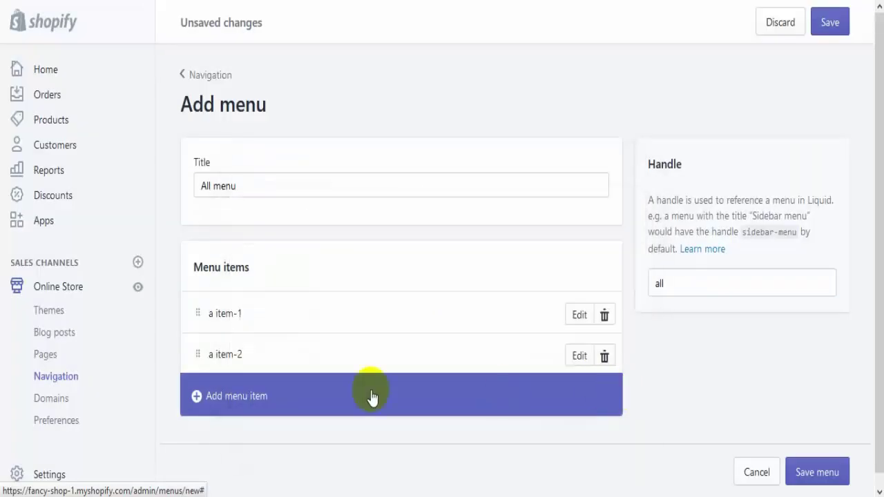
Step: Add an item named a item-3 to the All menu and link it to Home
left_click(251, 407)
left_click(292, 250)
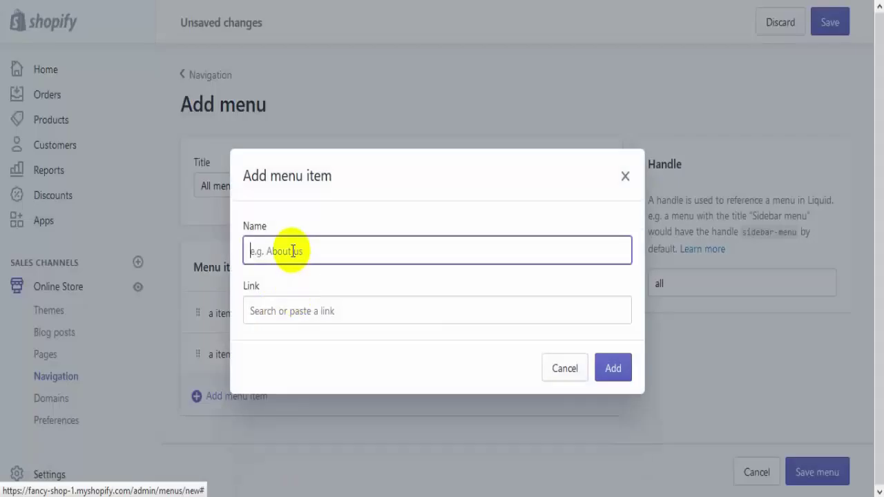
type("a")
left_click(280, 304)
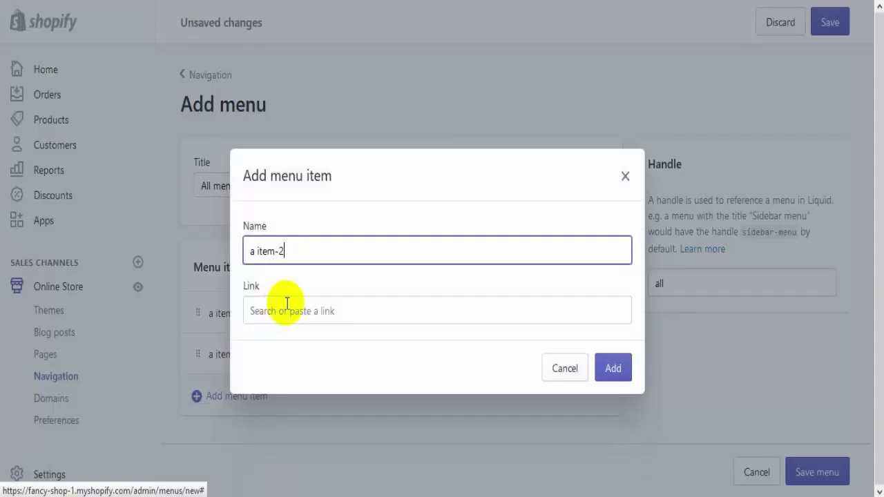
key("BackSpace")
type("3")
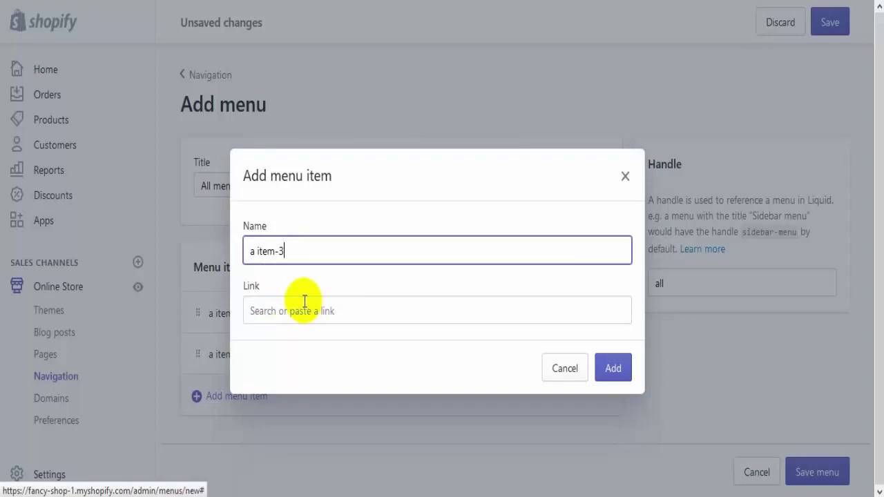
left_click(301, 311)
left_click(288, 351)
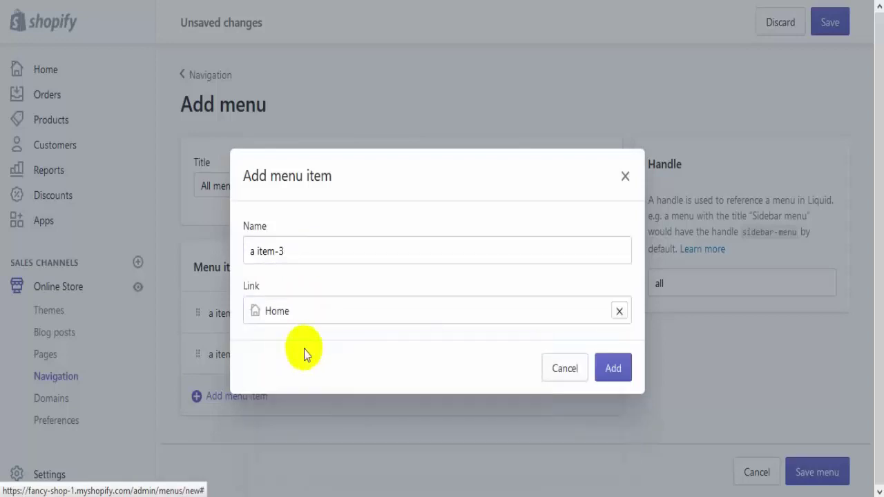
left_click(613, 369)
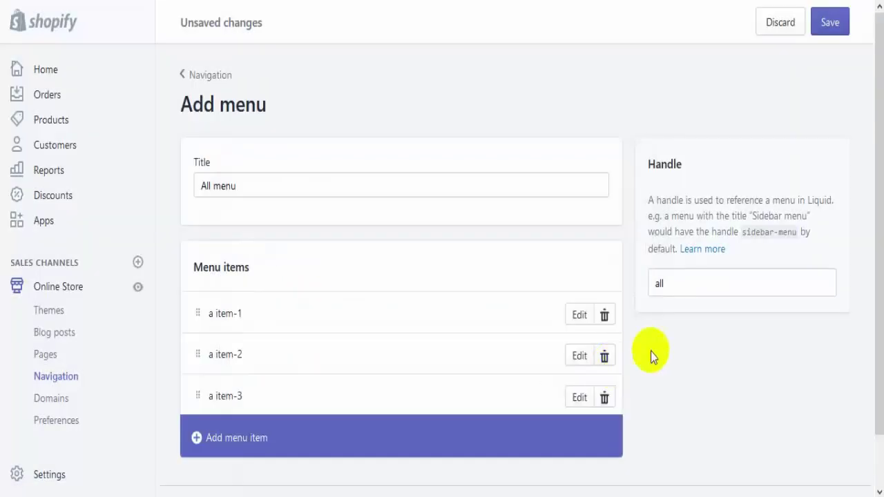
Step: Compare the All menu's handle with the name of the Shop Menu's All item, opening the Shop Menu separately
double_click(671, 284)
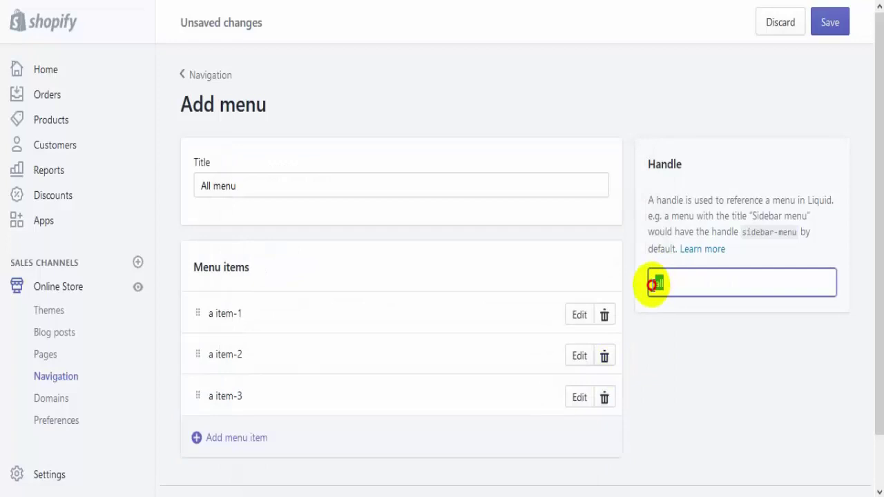
right_click(60, 376)
left_click(145, 220)
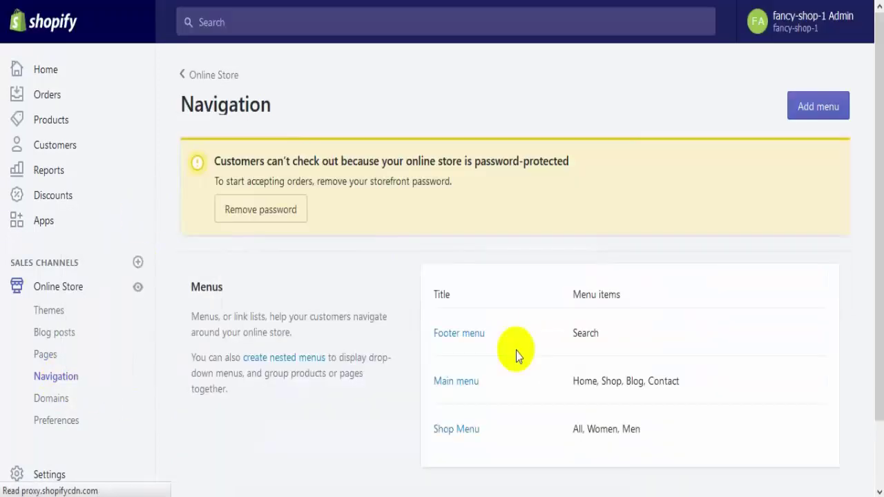
scroll(515, 355, "down", 2)
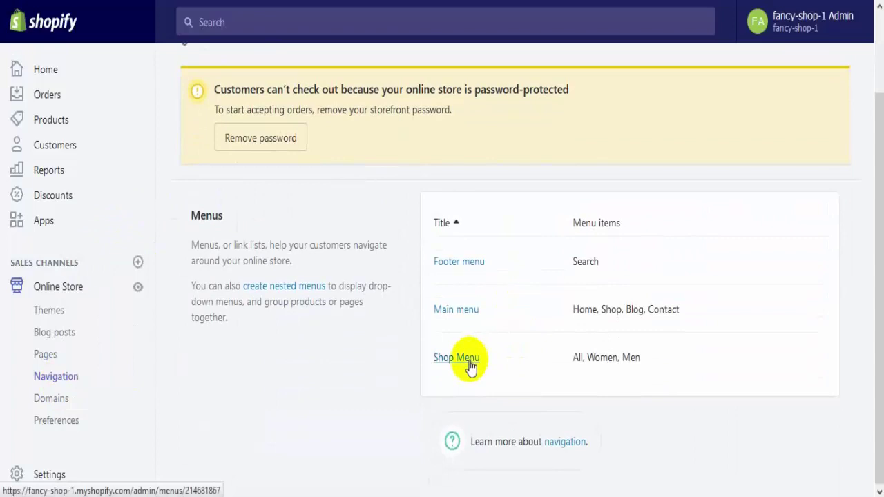
left_click(470, 366)
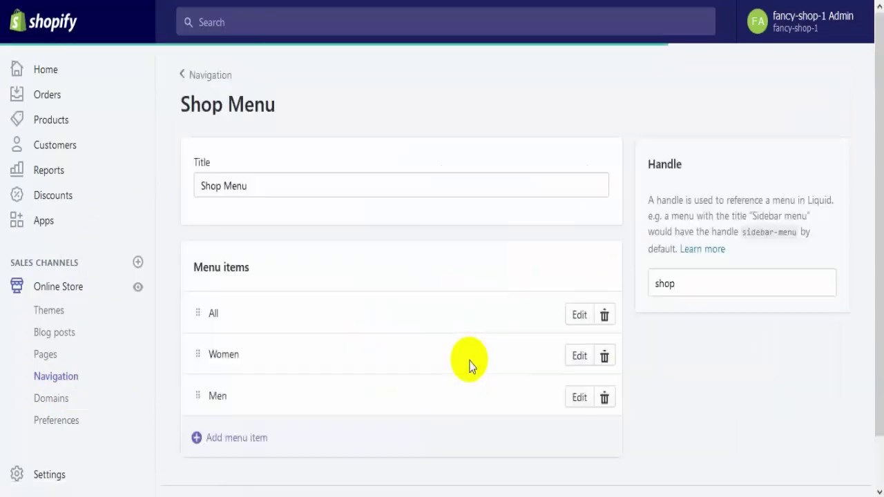
scroll(252, 266, "down", 1)
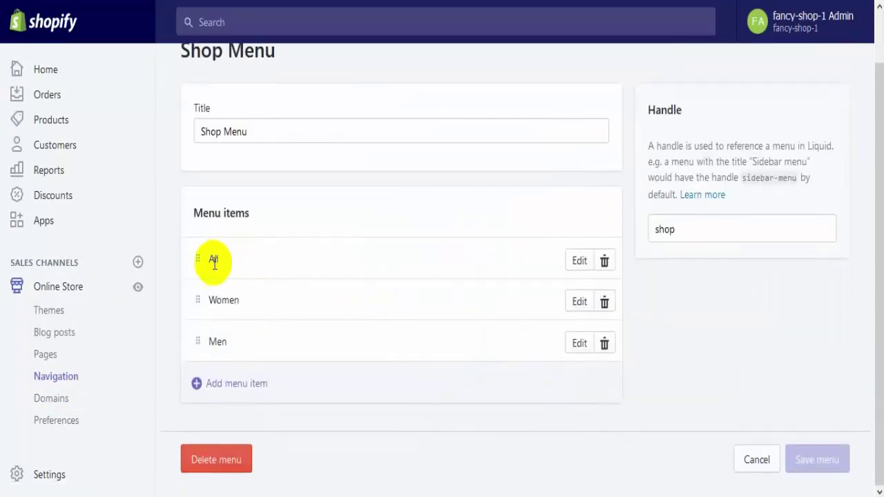
left_click(569, 259)
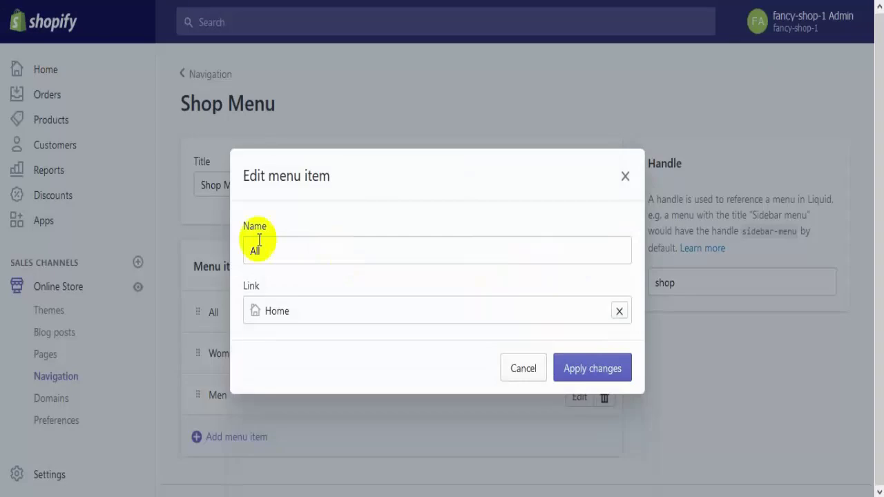
left_click_drag(273, 251, 237, 250)
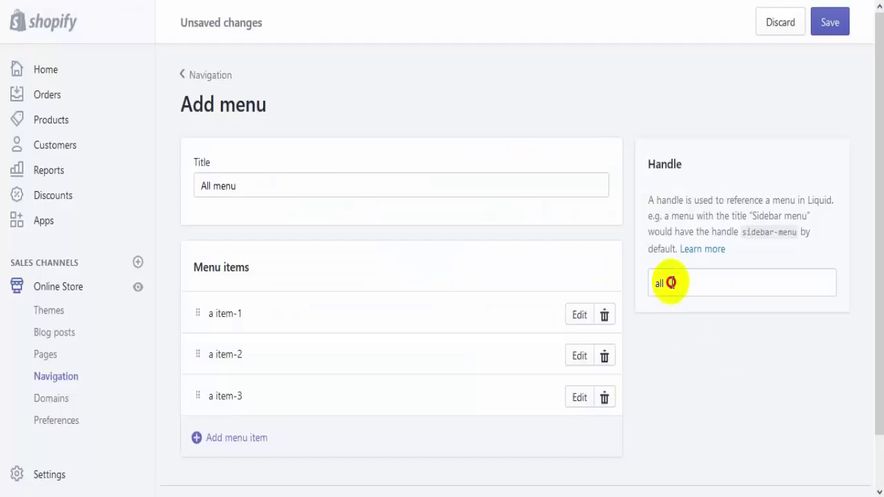
Step: Save the All menu with the handle all and return to the store's list of menus
left_click_drag(671, 282, 642, 279)
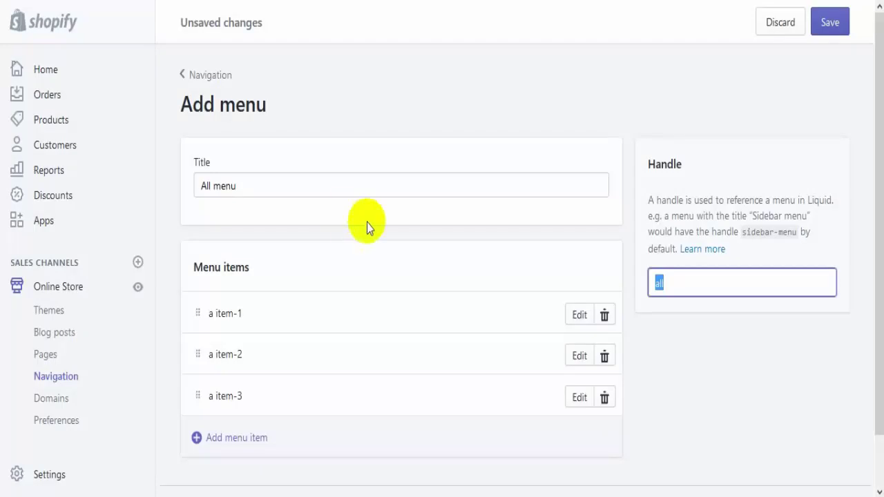
left_click(831, 22)
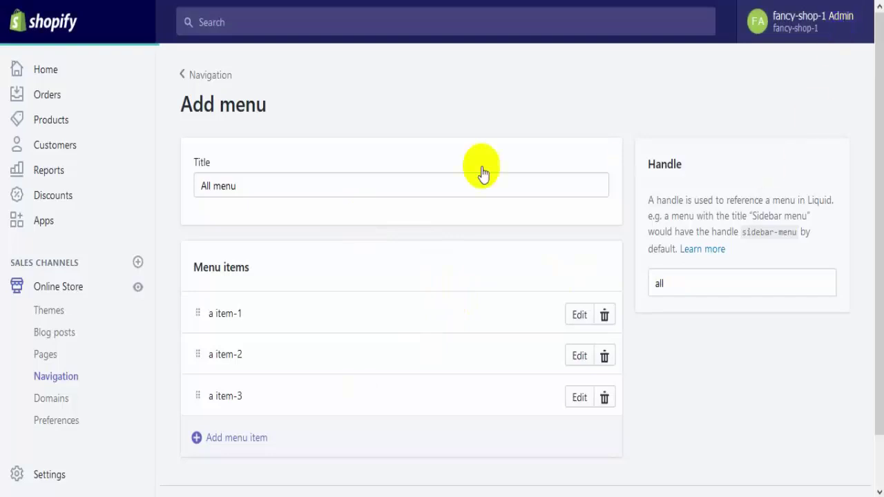
left_click(59, 378)
scroll(795, 360, "down", 2)
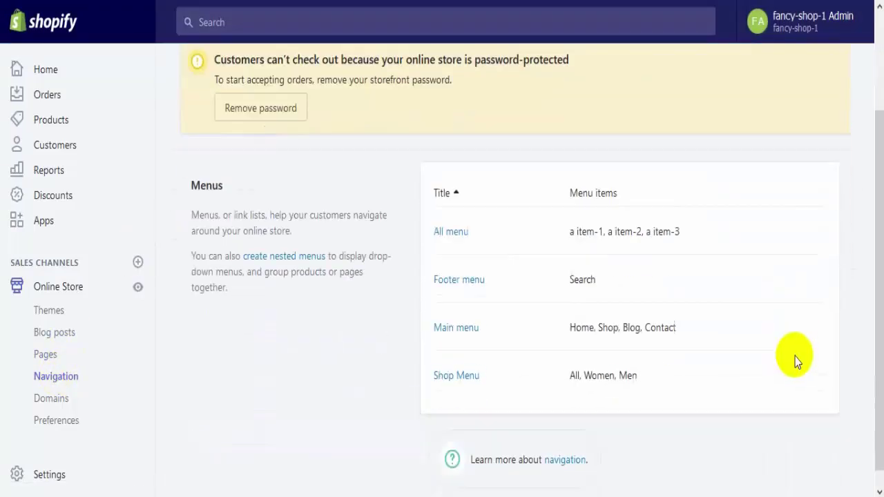
scroll(796, 361, "down", 1)
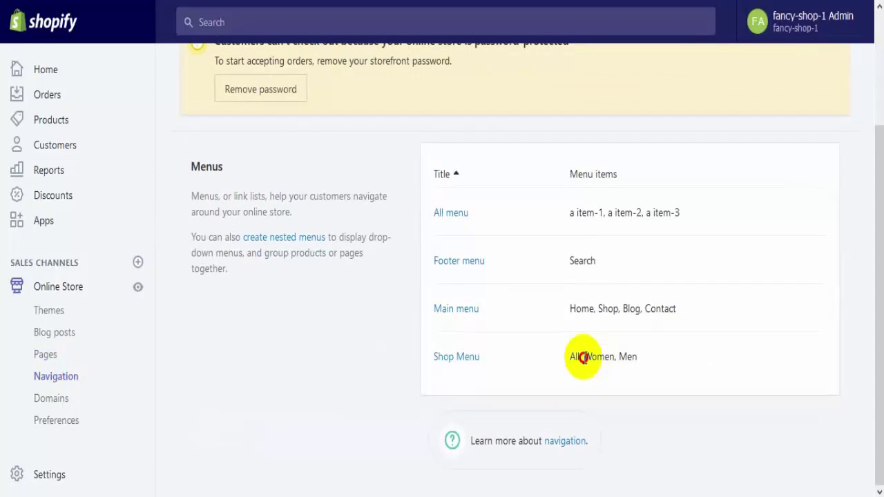
Step: Start a new menu for the Shop Menu's Women item, titled women menu, with the handle women
left_click_drag(583, 357, 611, 358)
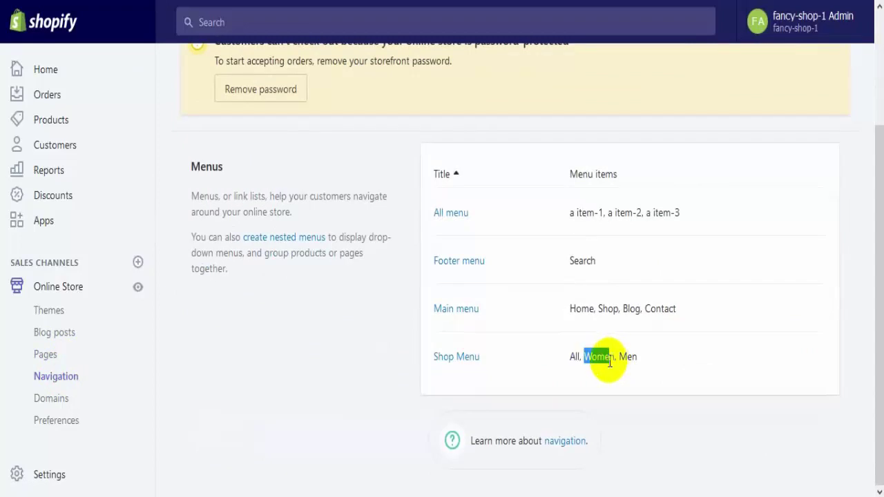
scroll(645, 390, "up", 2)
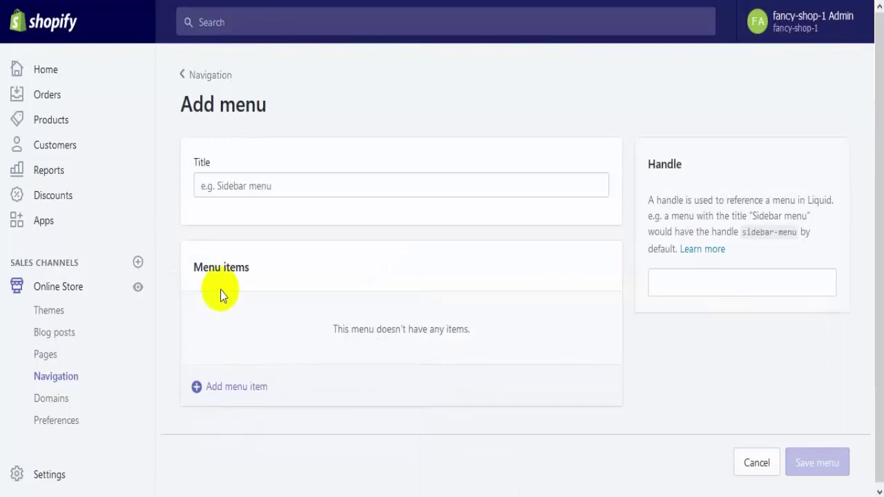
left_click(238, 185)
type("women menu")
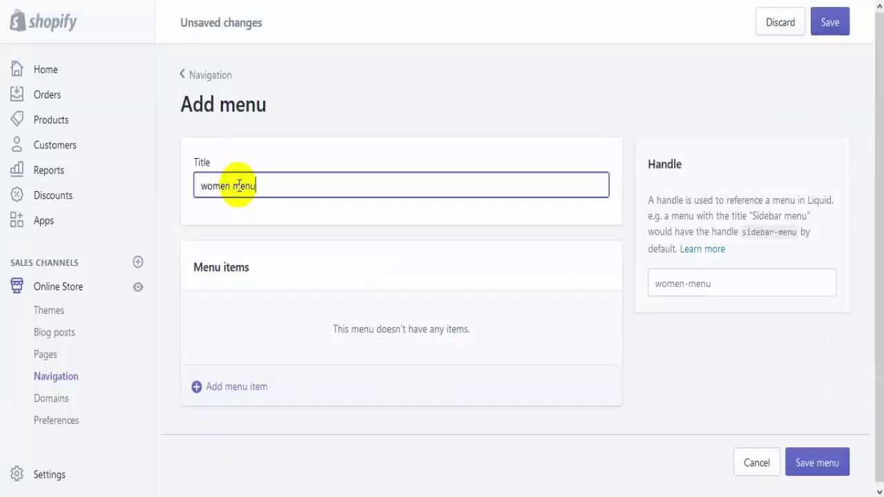
left_click_drag(685, 283, 711, 283)
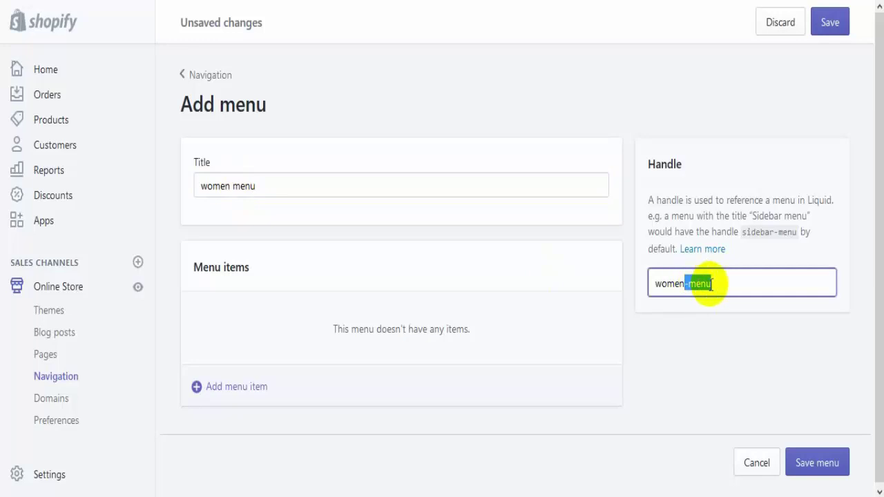
Step: Add an item named w item-1 to the women menu and link it to Home
left_click(232, 391)
left_click(255, 253)
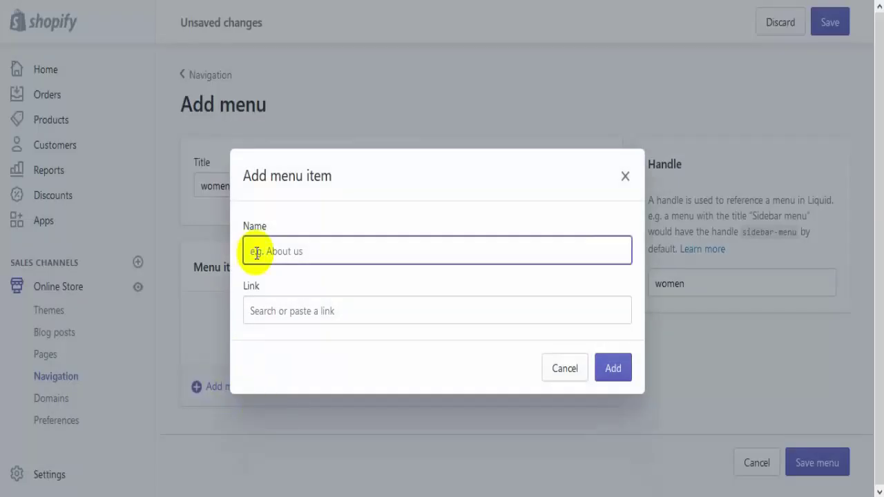
type("w")
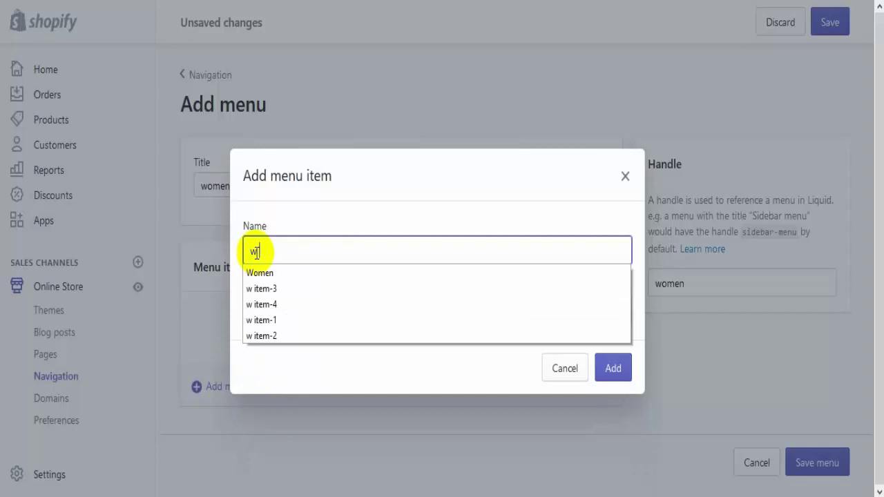
left_click(302, 322)
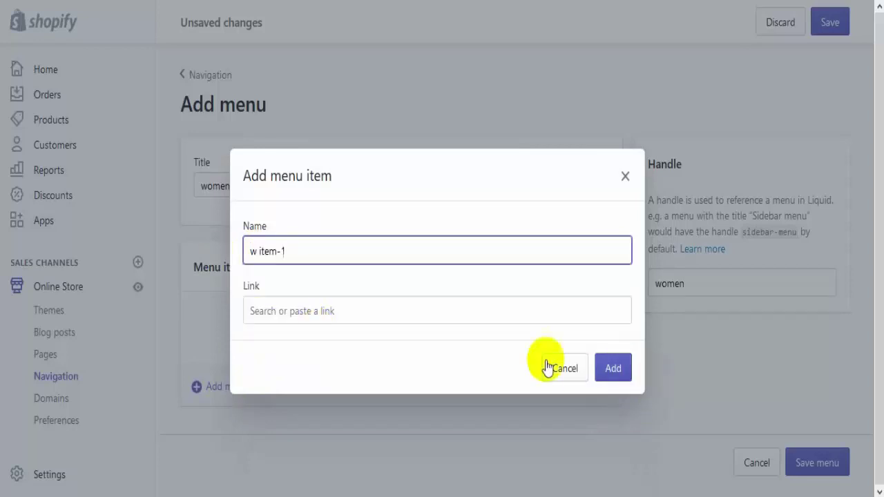
left_click(493, 304)
left_click(397, 349)
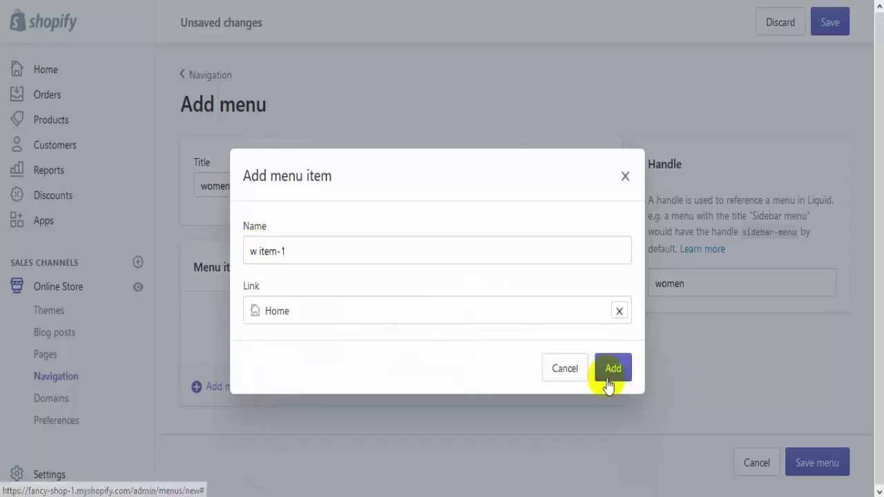
left_click(609, 379)
Step: Add an item named w item-2 to the women menu and link it to Home
left_click(262, 355)
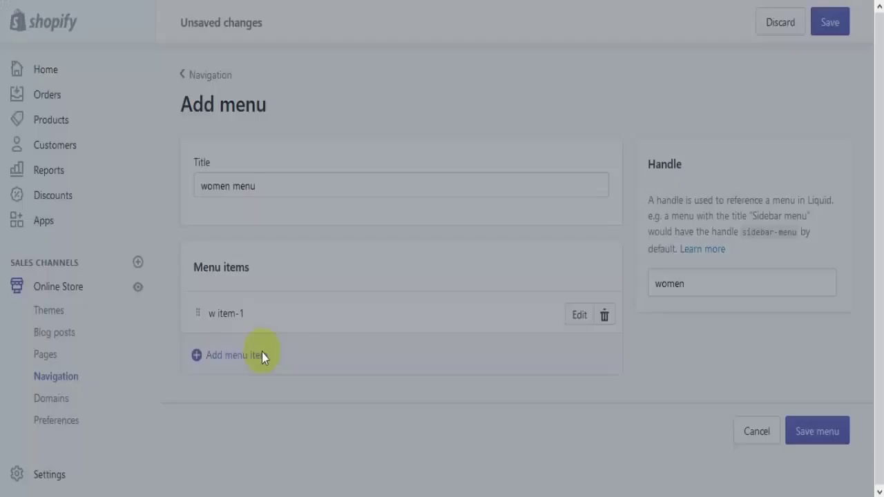
left_click(286, 251)
type("w")
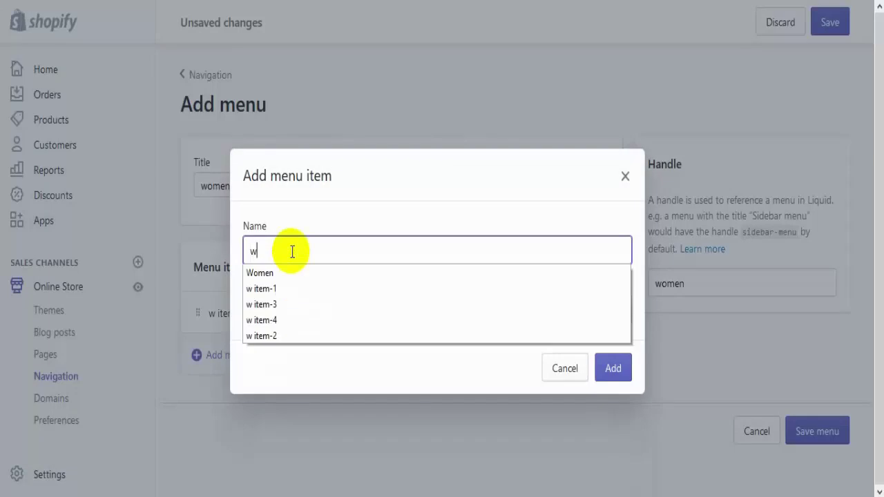
type(" item-")
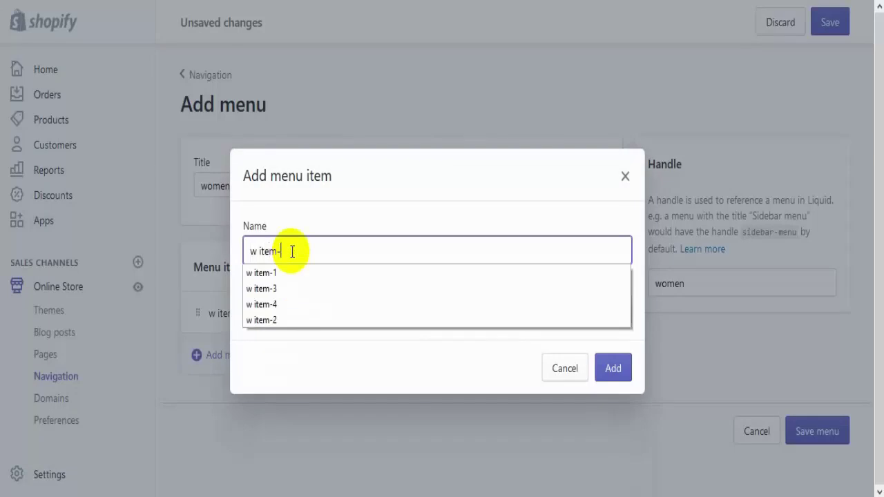
type("2")
key("Tab")
left_click(316, 131)
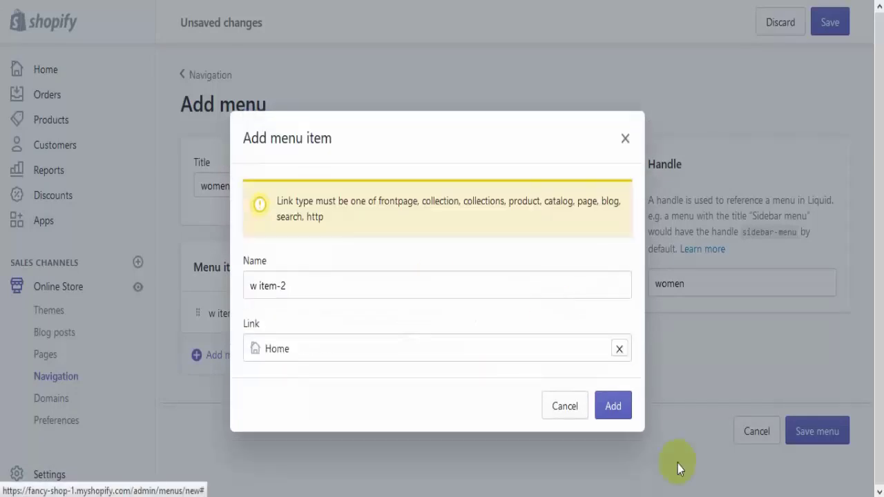
left_click(614, 408)
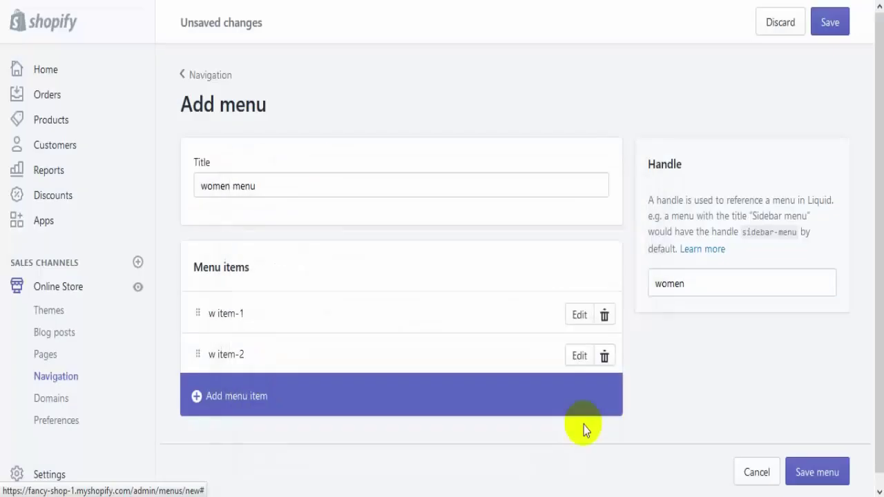
Step: Add an item named w item-3 to the women menu and link it to Home
left_click(282, 400)
left_click(275, 253)
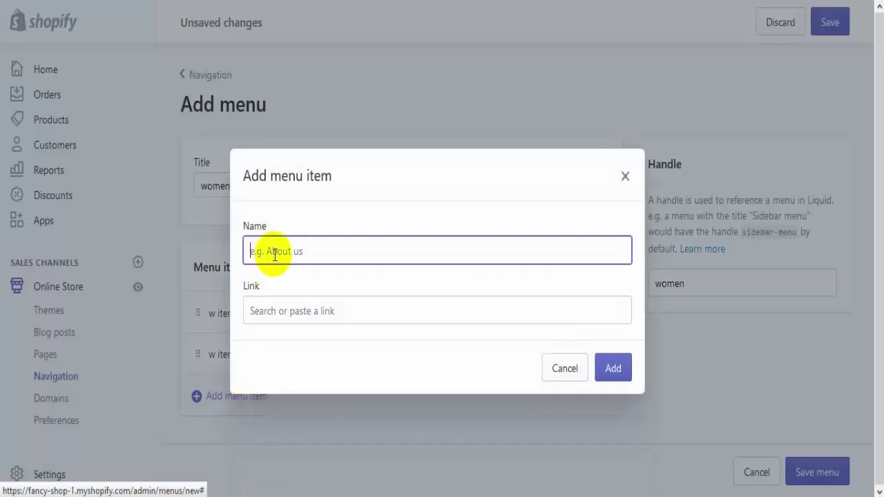
type("w")
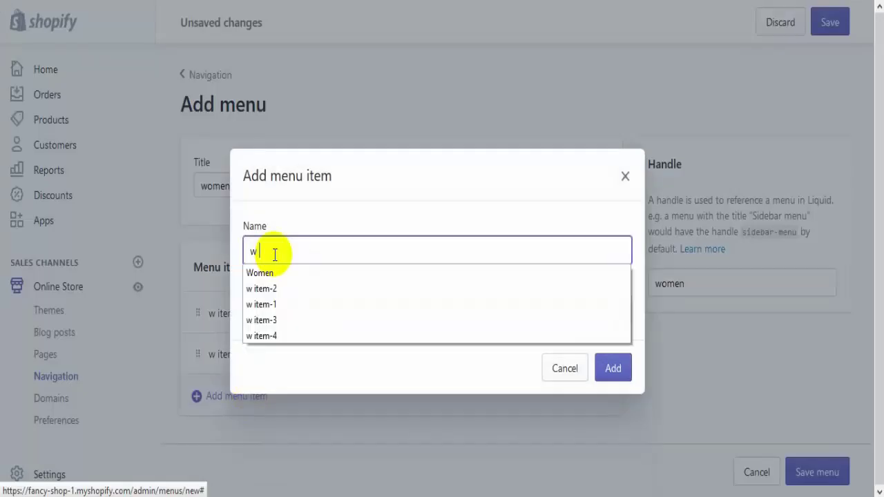
left_click(256, 327)
left_click(361, 311)
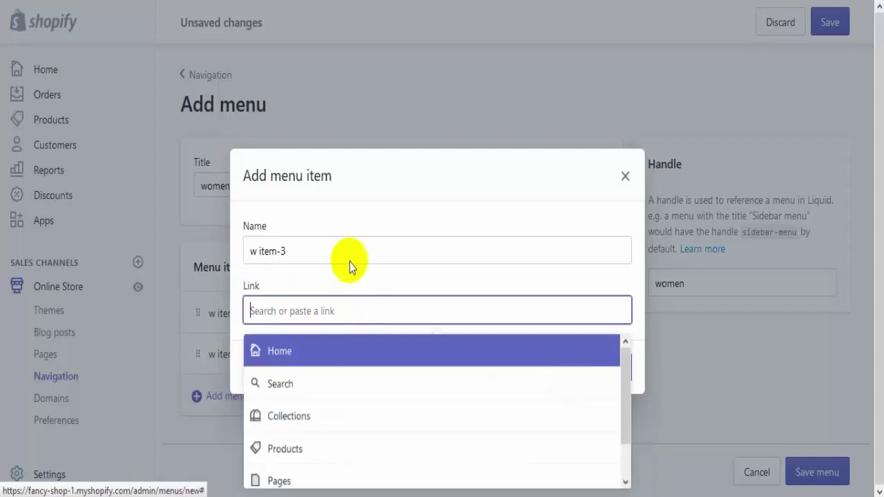
left_click(339, 350)
left_click(615, 368)
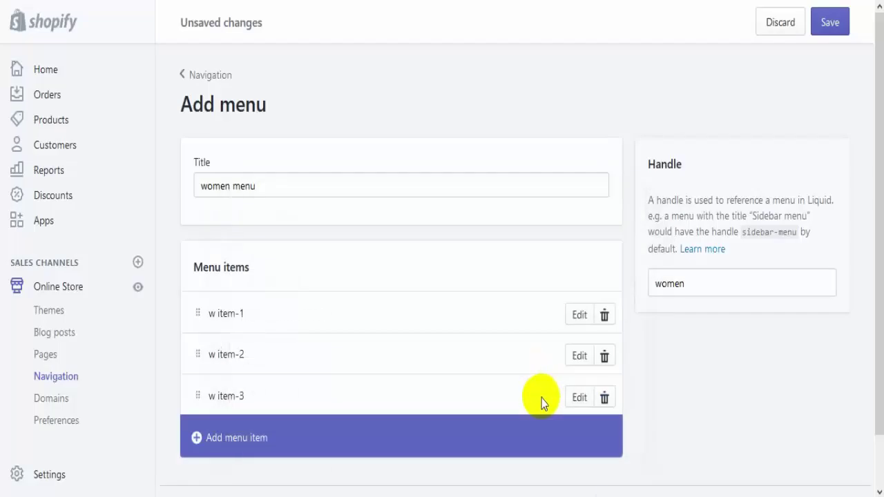
Step: Save the women menu and return to the store's list of menus
left_click(833, 31)
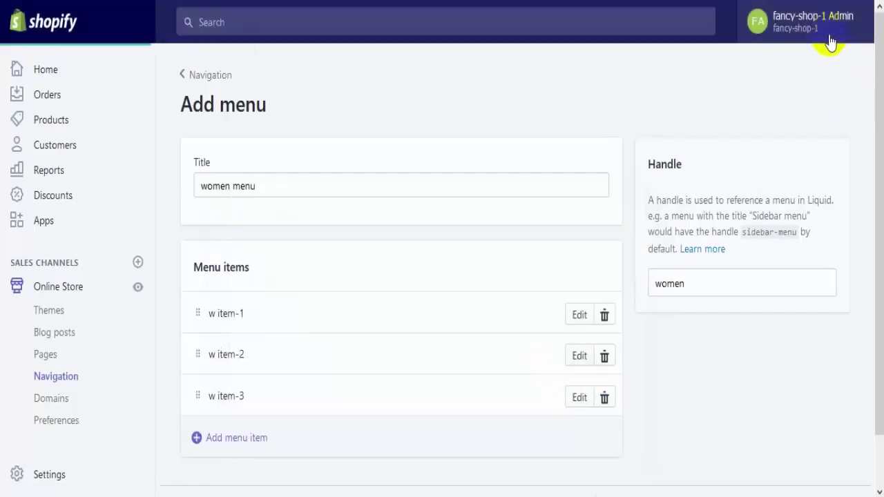
left_click(48, 378)
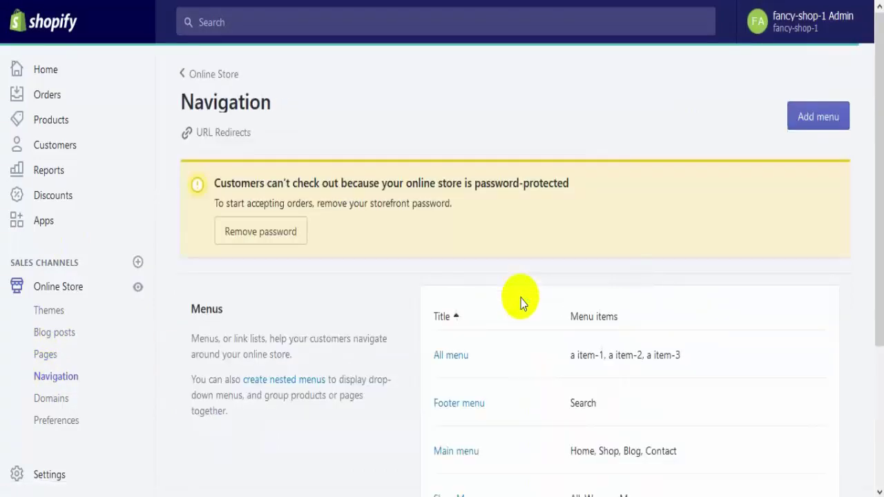
scroll(605, 370, "down", 3)
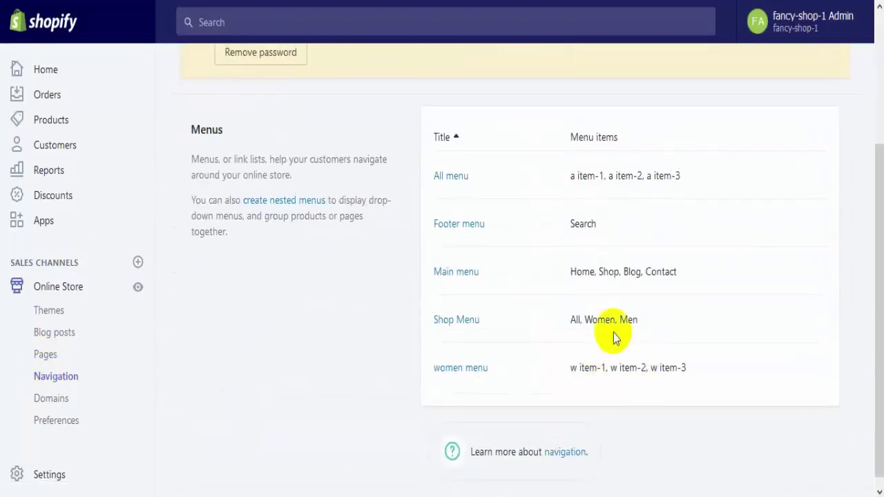
Step: Start a new menu for the Shop Menu's Men item, titled men menu, with the handle men
left_click_drag(616, 322, 638, 325)
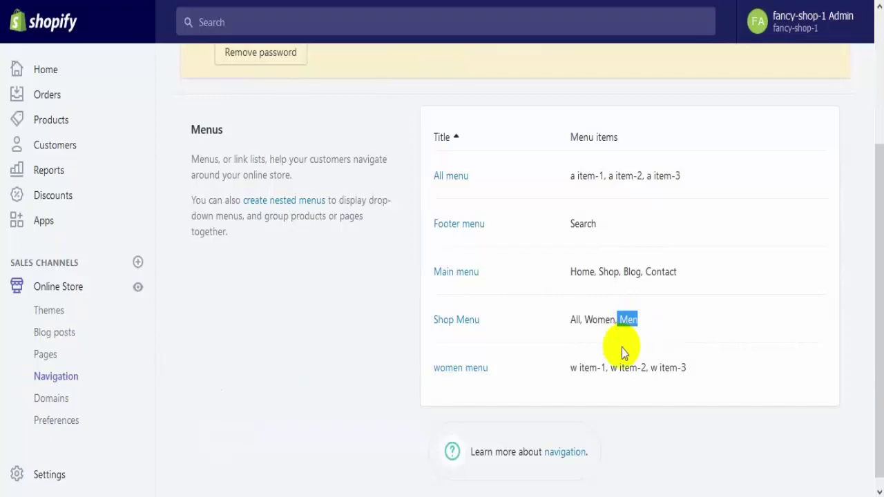
scroll(621, 348, "up", 3)
left_click(801, 117)
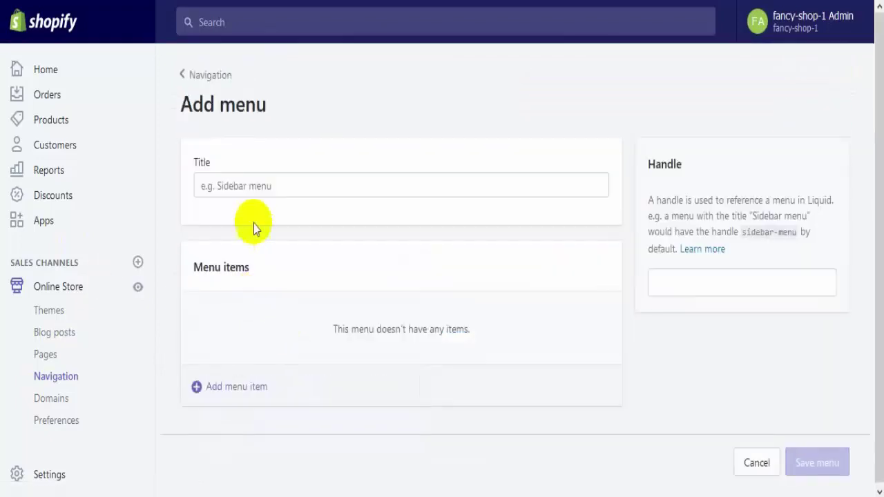
left_click(250, 187)
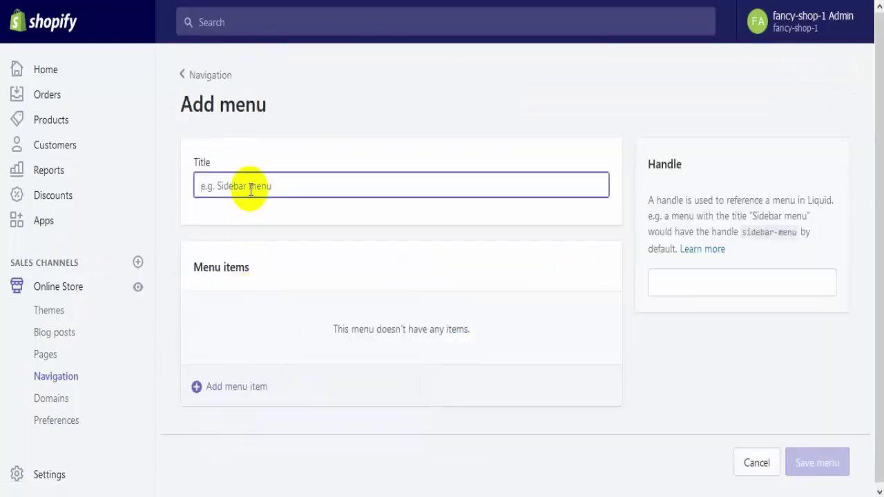
type("men menu")
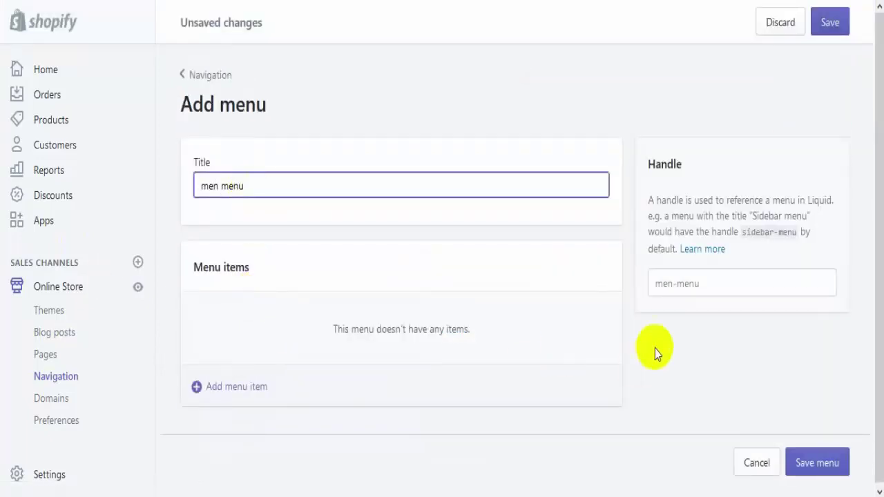
left_click(706, 283)
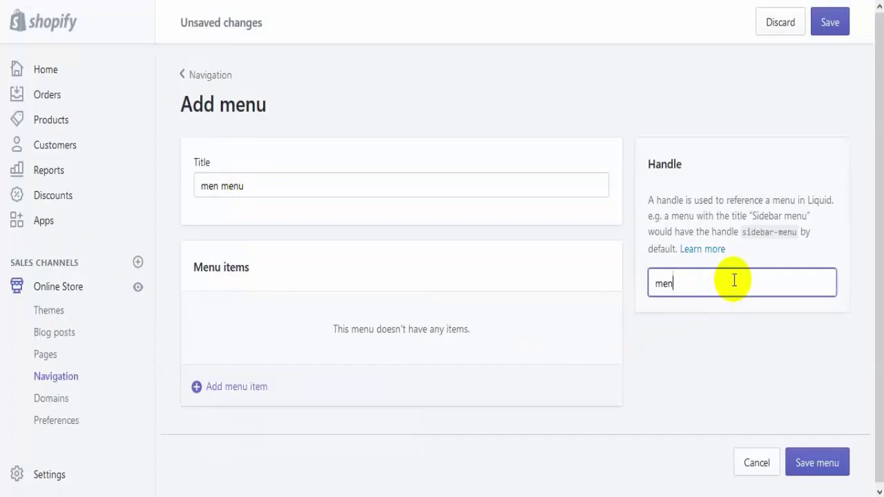
Step: Add an item named m item-1 to the men menu and link it to Home
left_click(251, 390)
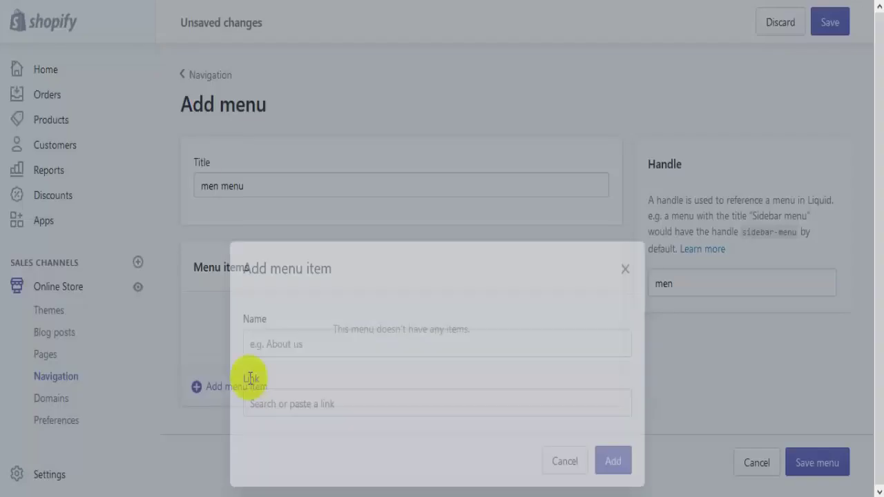
left_click(283, 251)
type("m")
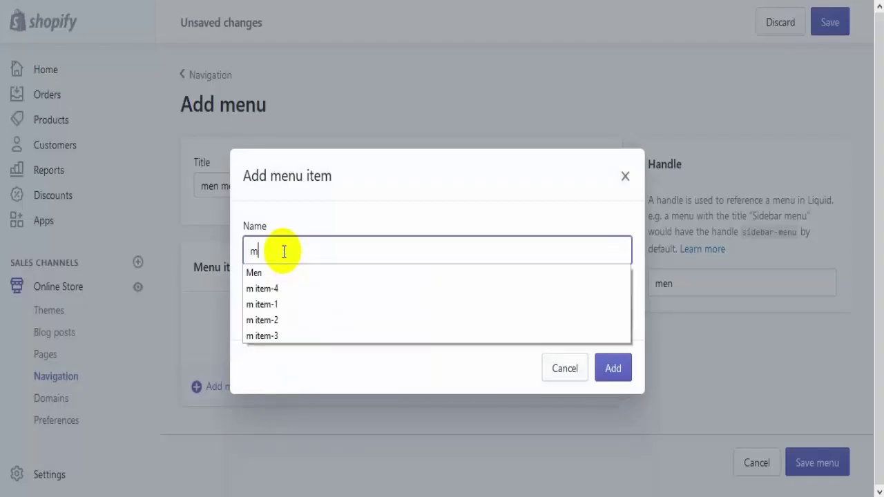
left_click(280, 304)
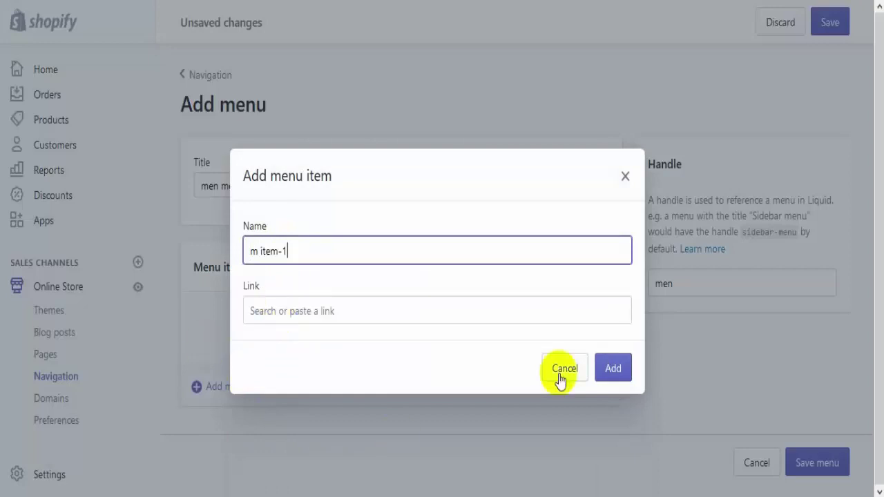
left_click(434, 319)
left_click(417, 362)
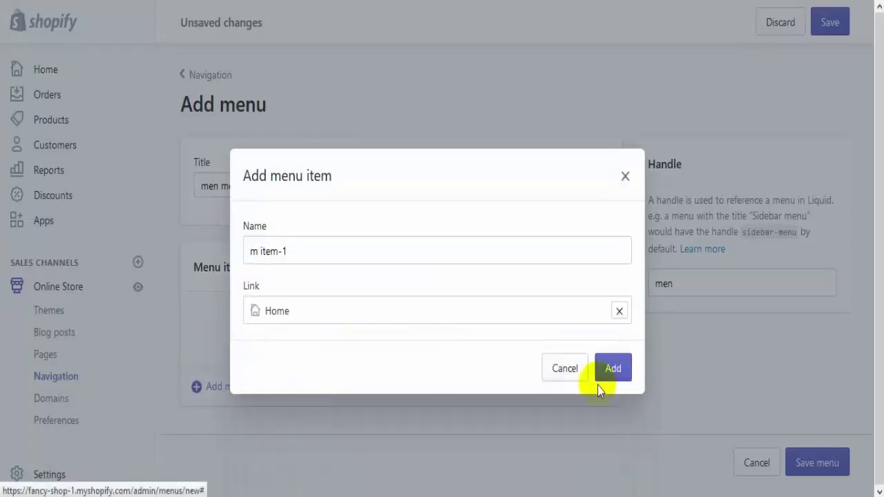
left_click(600, 385)
Step: Add an item named m item-2 to the men menu and link it to Home
left_click(228, 356)
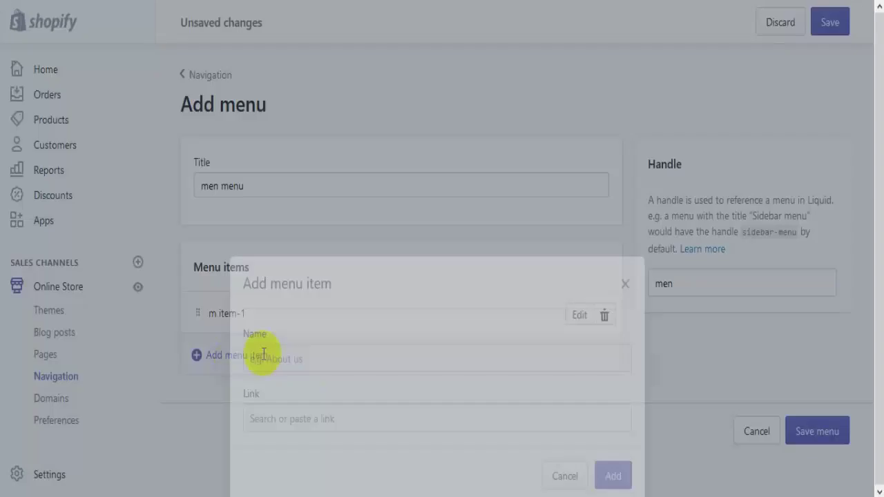
left_click(348, 259)
type("m")
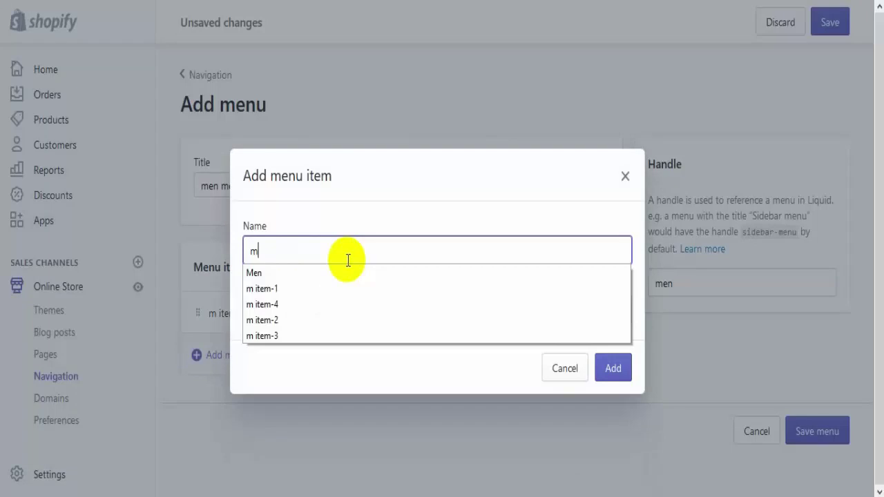
left_click(310, 319)
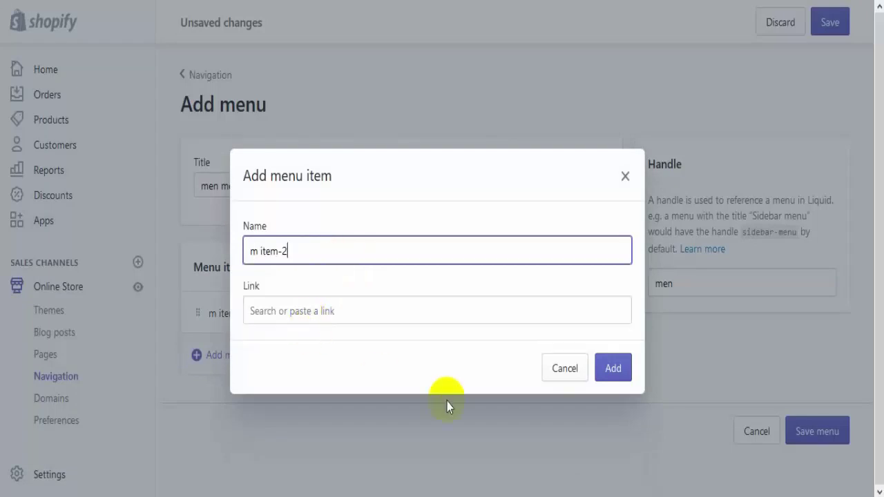
left_click(432, 312)
left_click(321, 90)
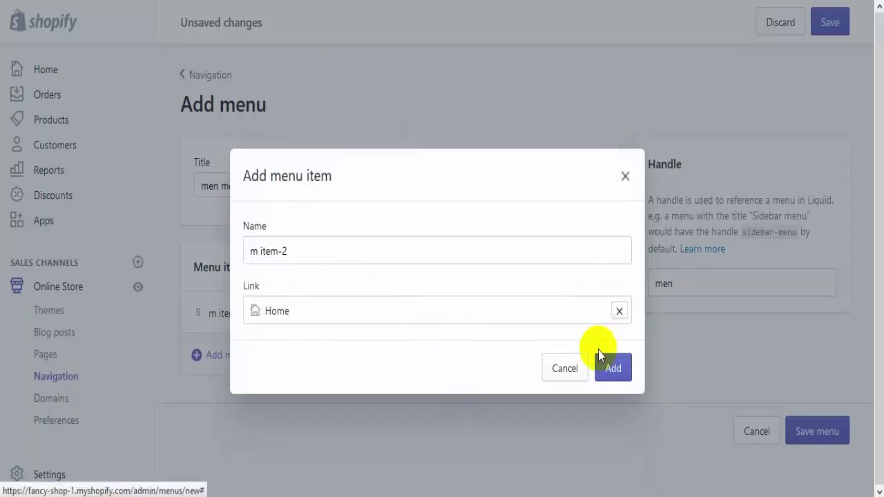
left_click(606, 373)
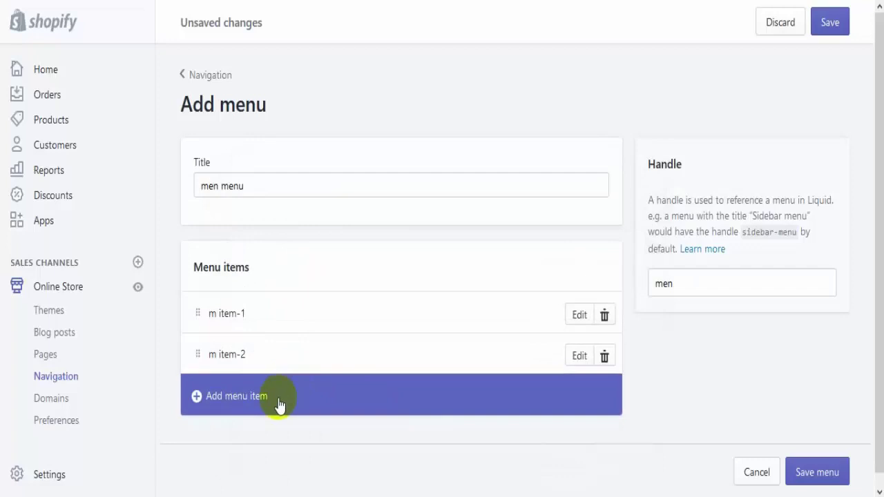
Step: Add an item named m item-3 linked to Home and save the men menu
left_click(280, 404)
left_click(330, 253)
type("m")
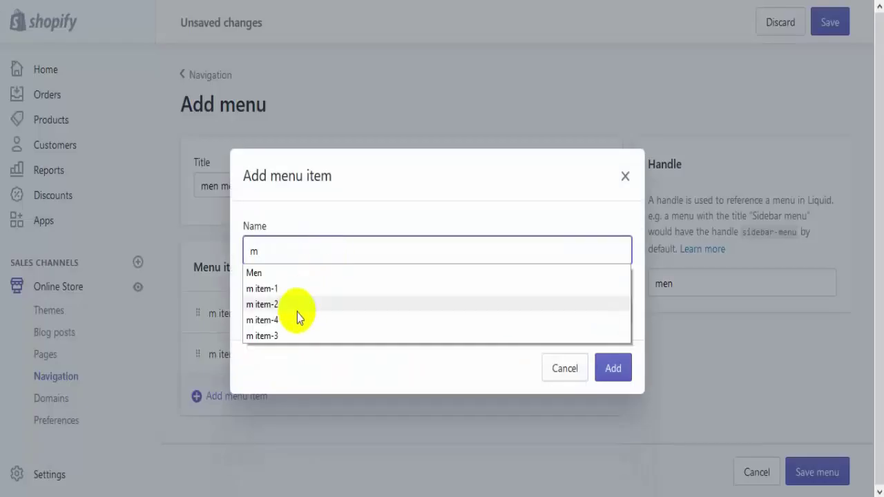
left_click(289, 334)
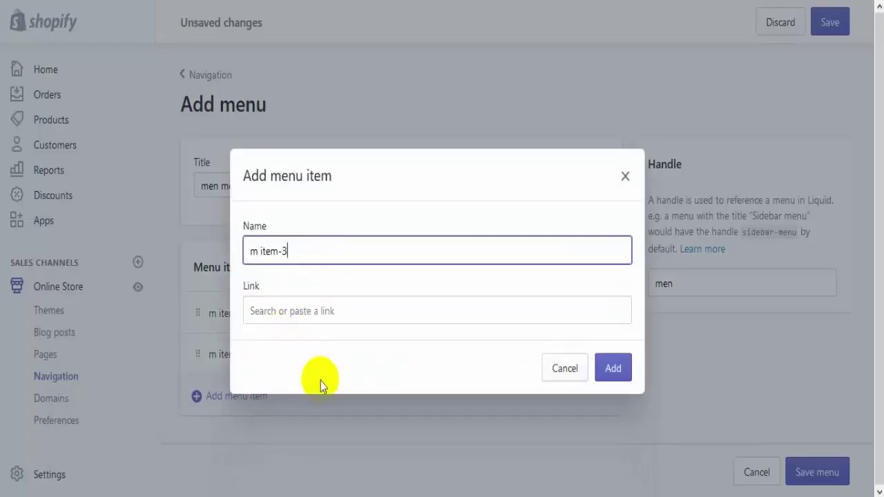
left_click(454, 310)
left_click(382, 351)
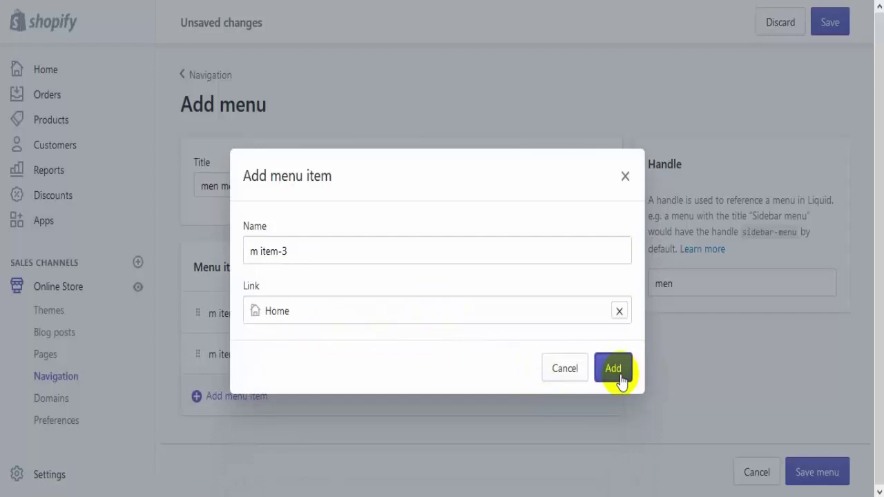
left_click(619, 379)
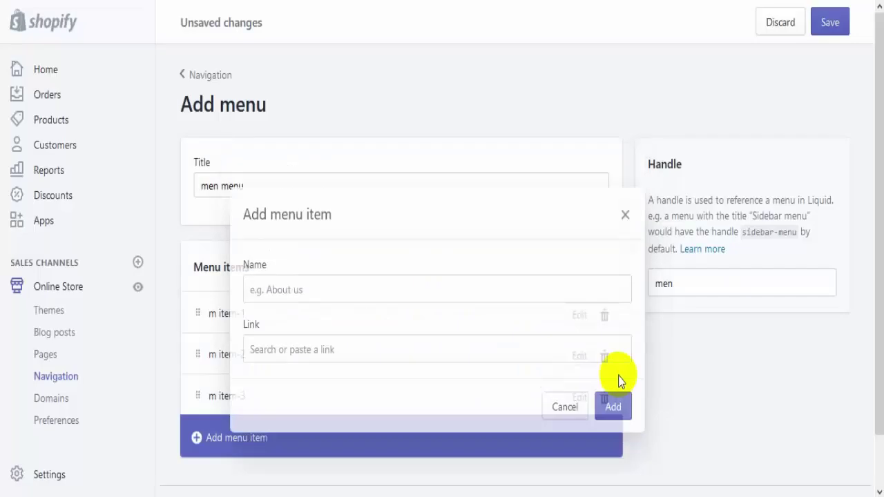
left_click(831, 23)
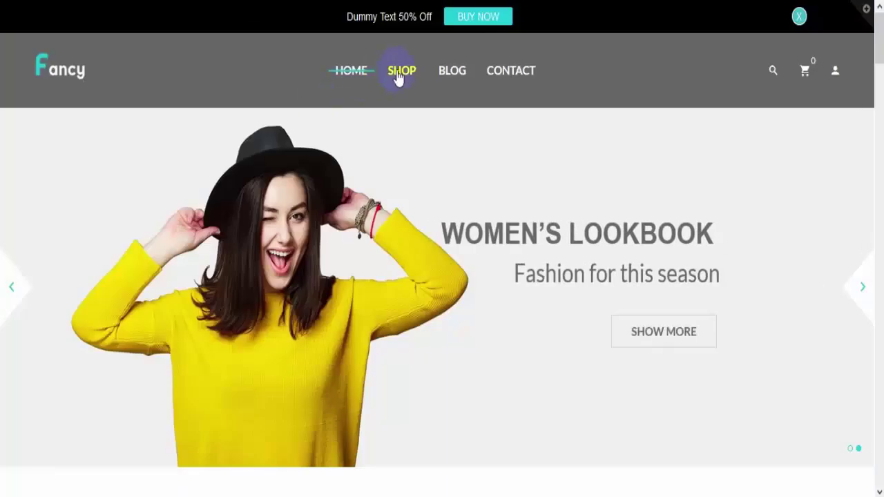
Step: Preview the storefront's Shop dropdown and highlight note 4 about adding an image to the mega menu
mouse_move(399, 76)
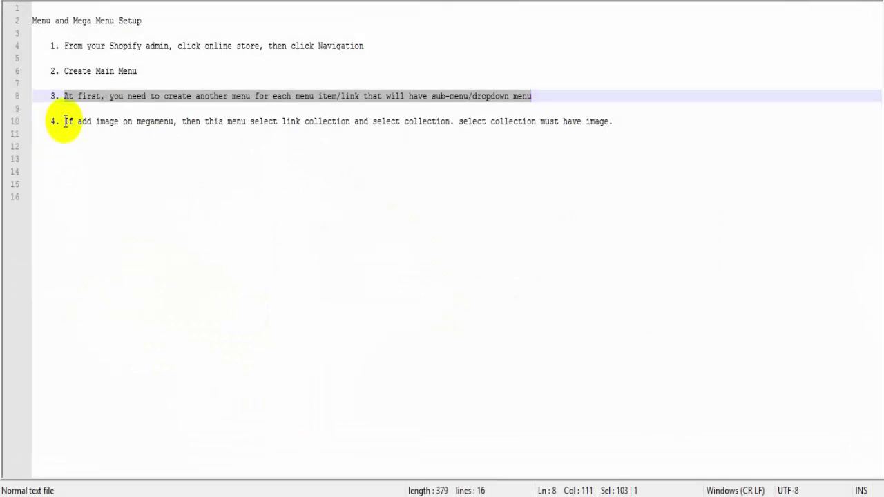
left_click_drag(64, 122, 611, 121)
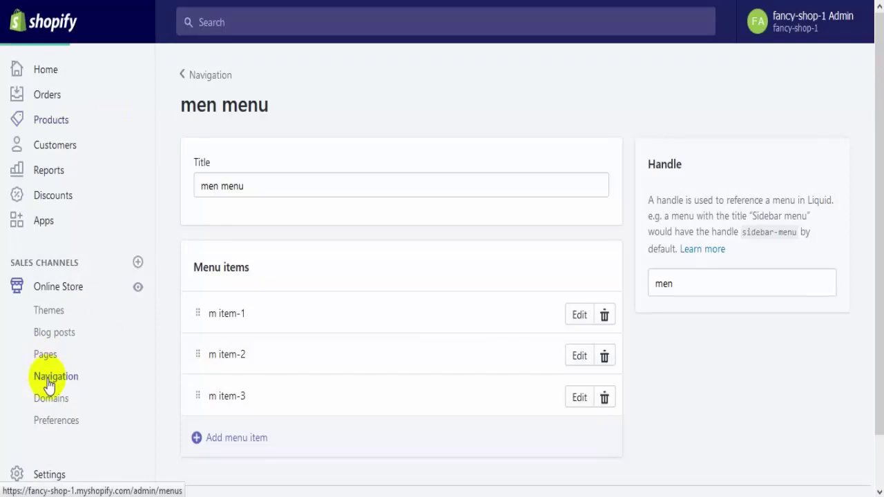
Step: Open the Shop Menu from the store's navigation and rename its Men item to Image
left_click(48, 380)
scroll(385, 369, "down", 2)
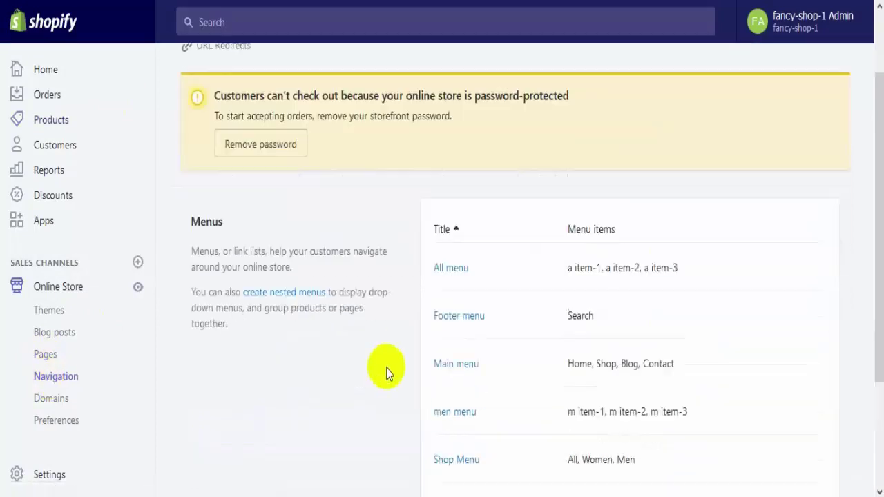
scroll(384, 371, "down", 2)
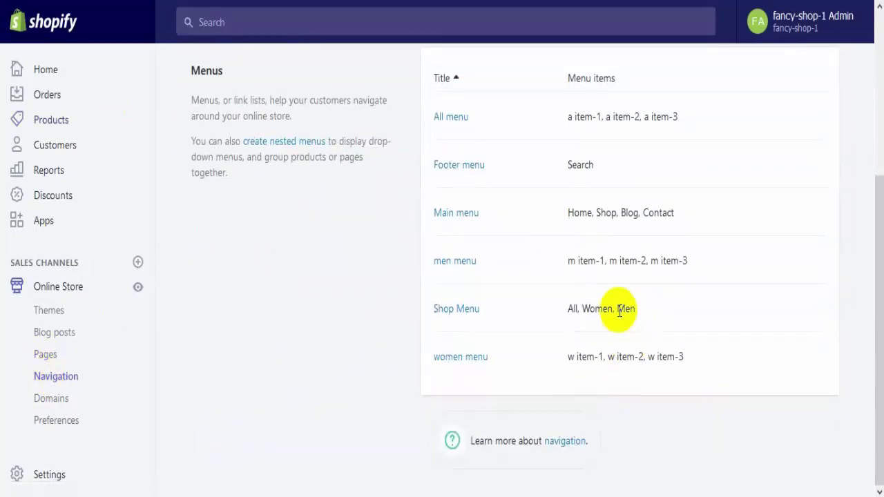
left_click(446, 315)
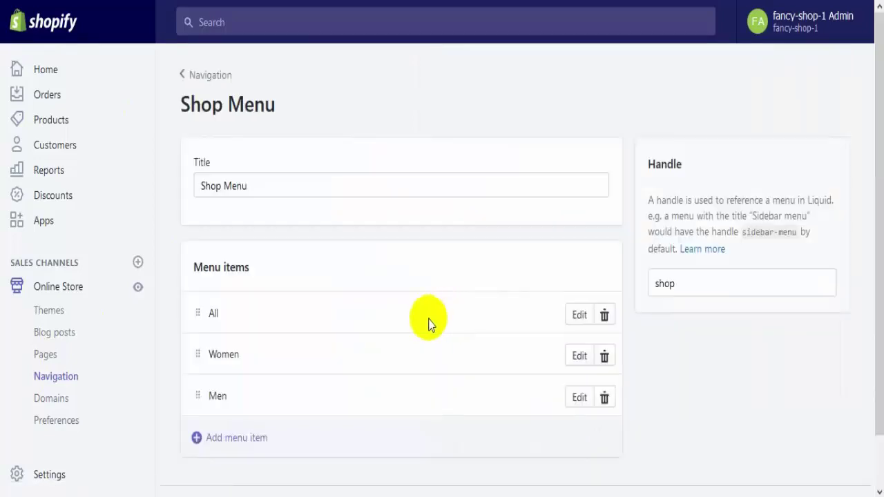
left_click(580, 398)
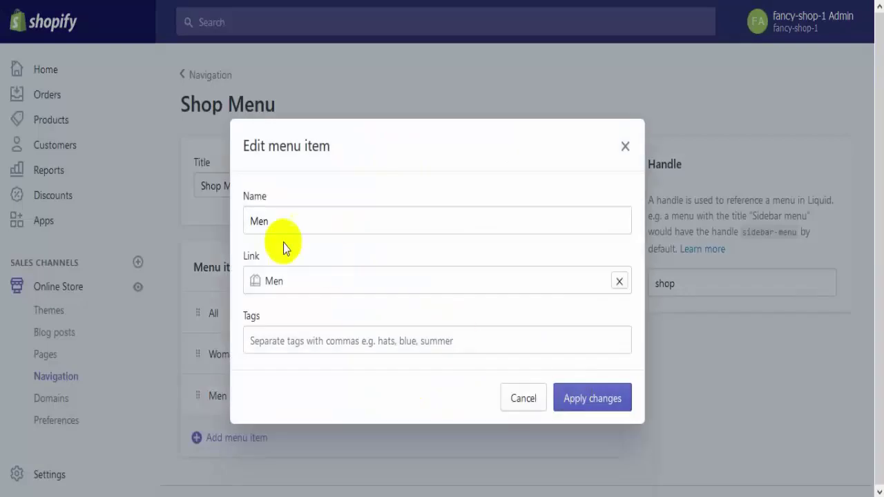
left_click_drag(283, 221, 202, 230)
type("Image")
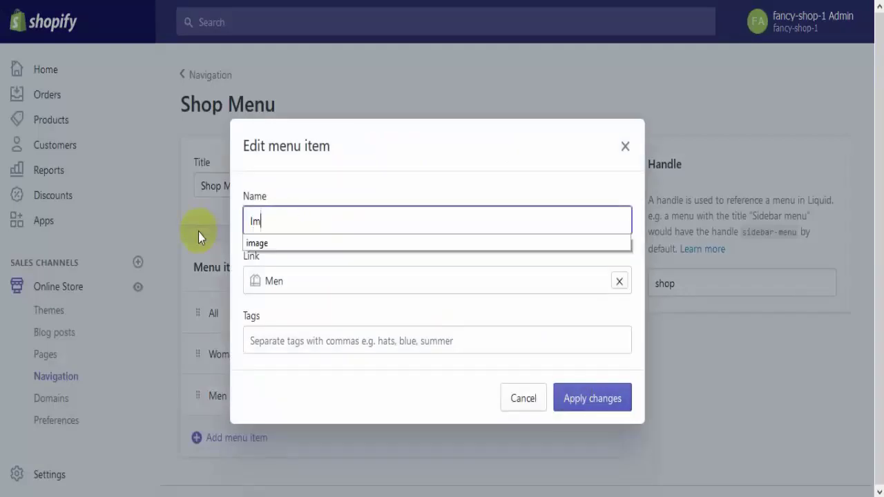
Step: Replace the Image item's link with the Men collection and save the Shop Menu
left_click(311, 281)
left_click(616, 282)
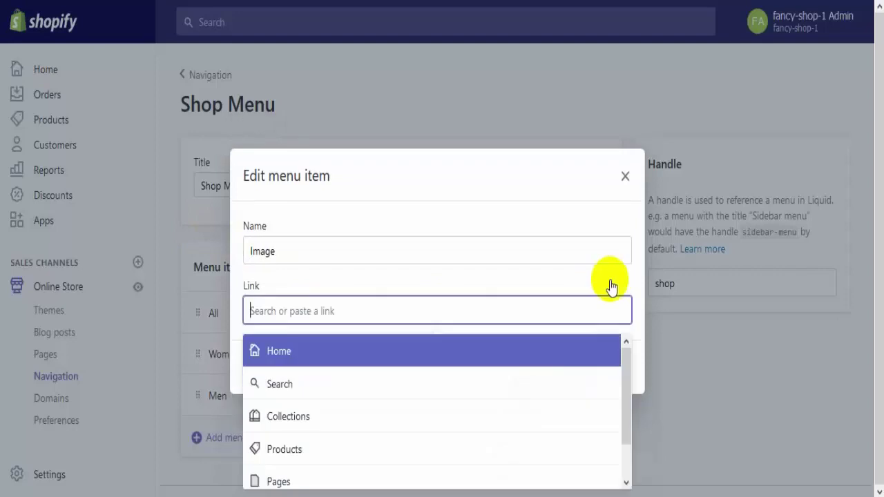
left_click(305, 418)
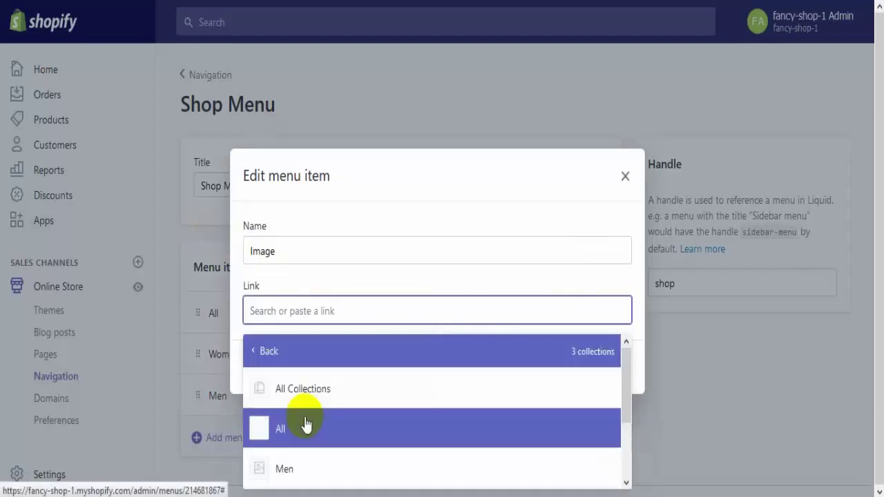
scroll(307, 429, "down", 1)
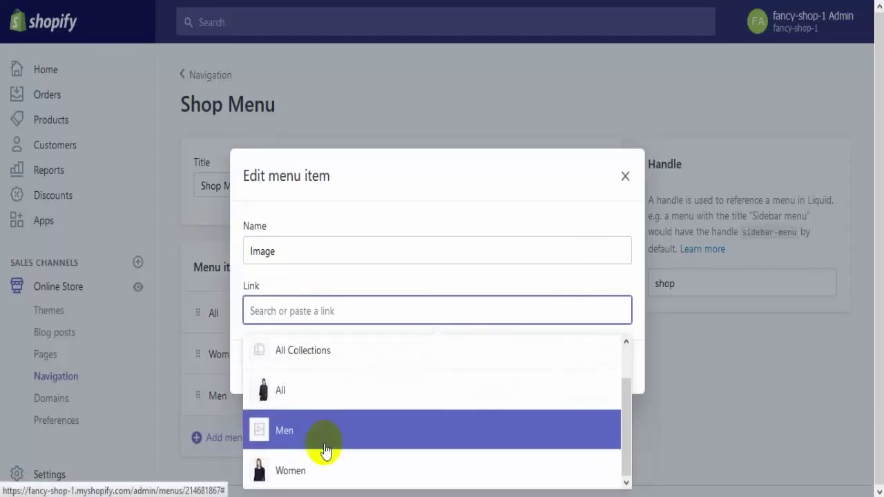
left_click(311, 432)
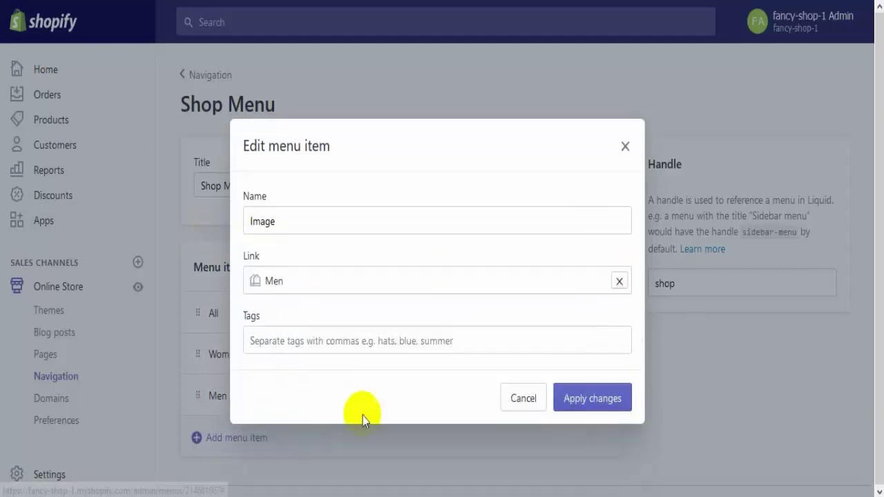
left_click(603, 402)
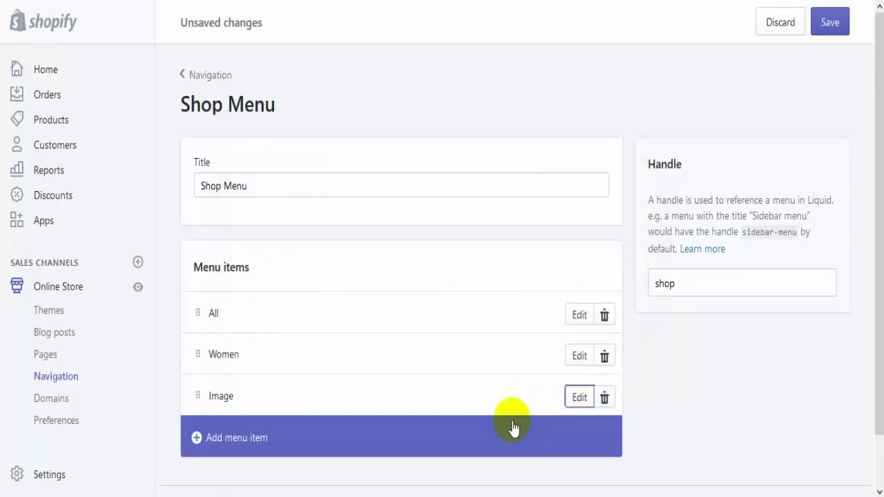
left_click(834, 33)
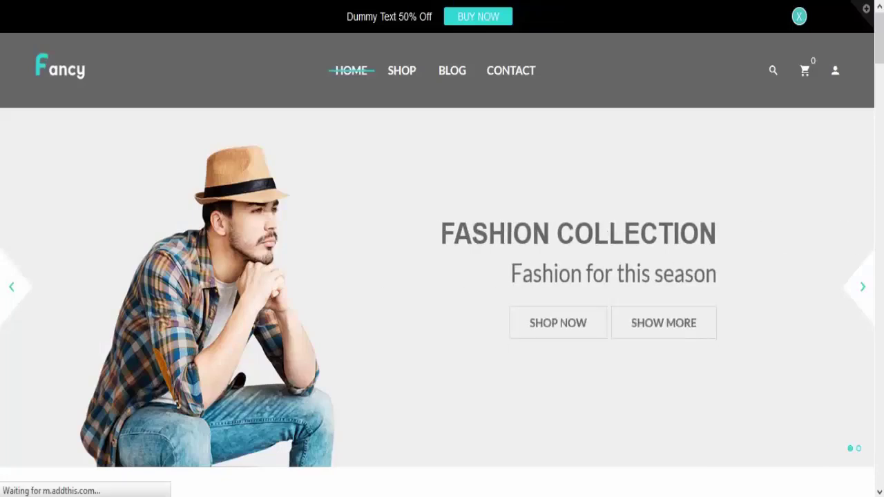
Step: Check the Image entry in the storefront's Shop mega menu and reread the note on collection images
left_click(408, 80)
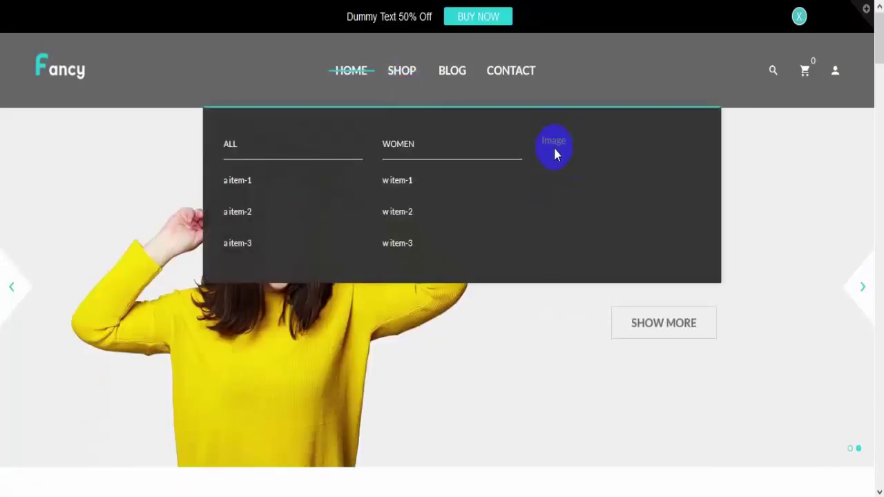
left_click(287, 156)
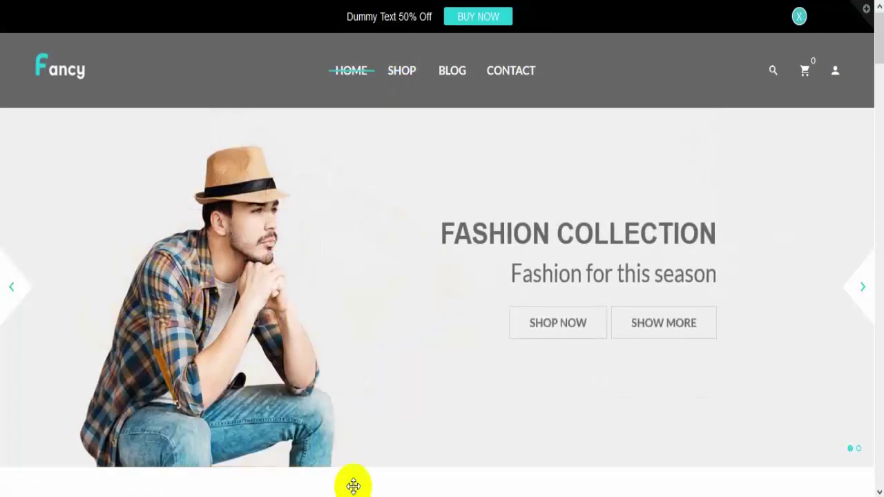
key("alt+Tab")
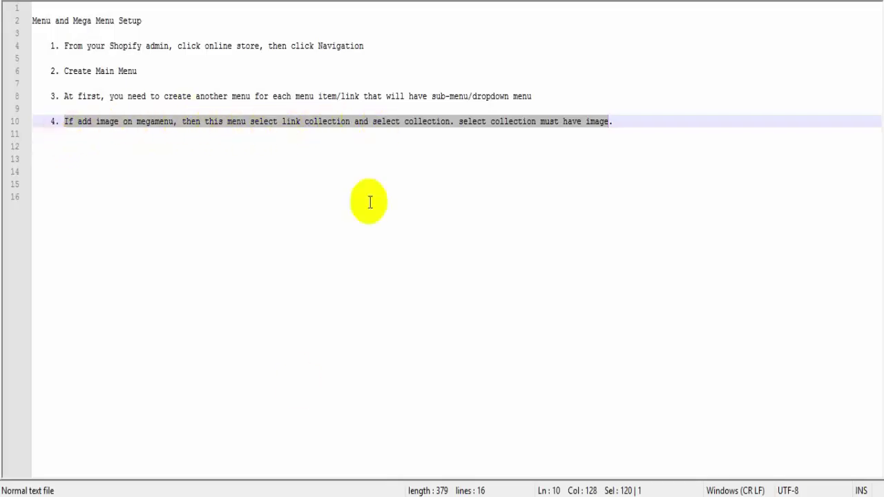
key("alt+Tab")
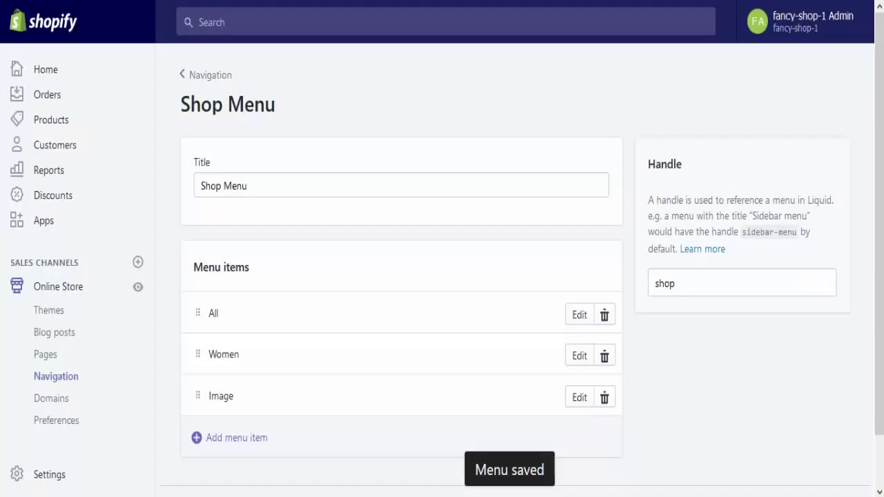
Step: Upload cart.png as the Men collection's image, save the collection, and check the storefront's Shop mega menu
left_click(47, 125)
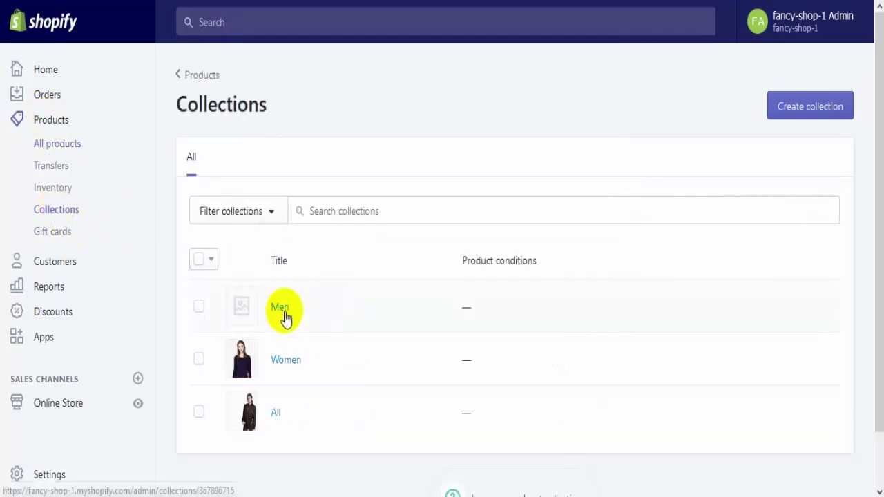
left_click(285, 317)
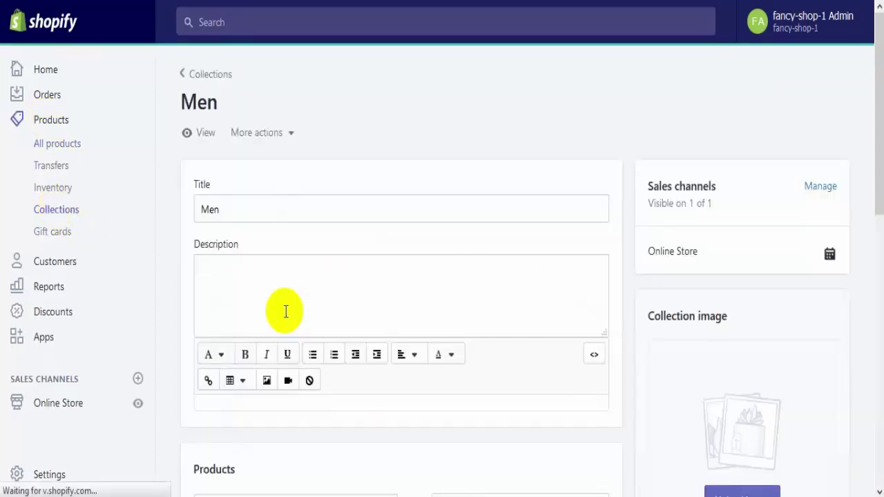
scroll(710, 287, "down", 3)
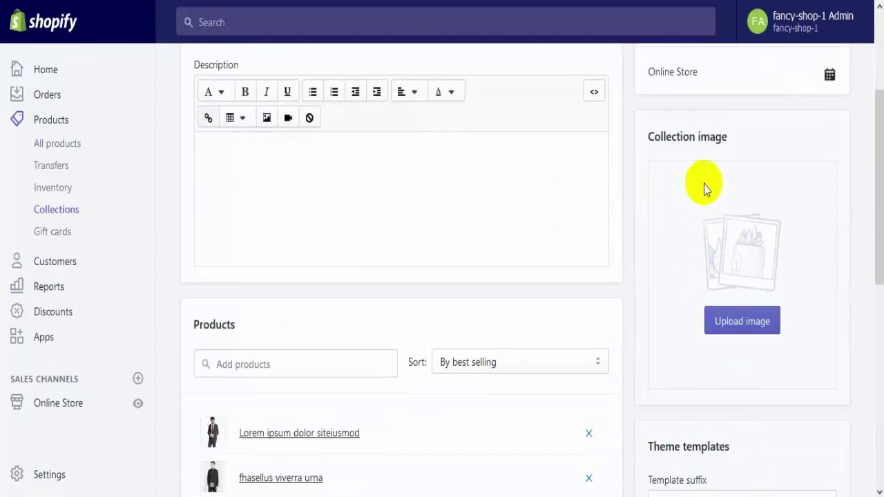
left_click(760, 325)
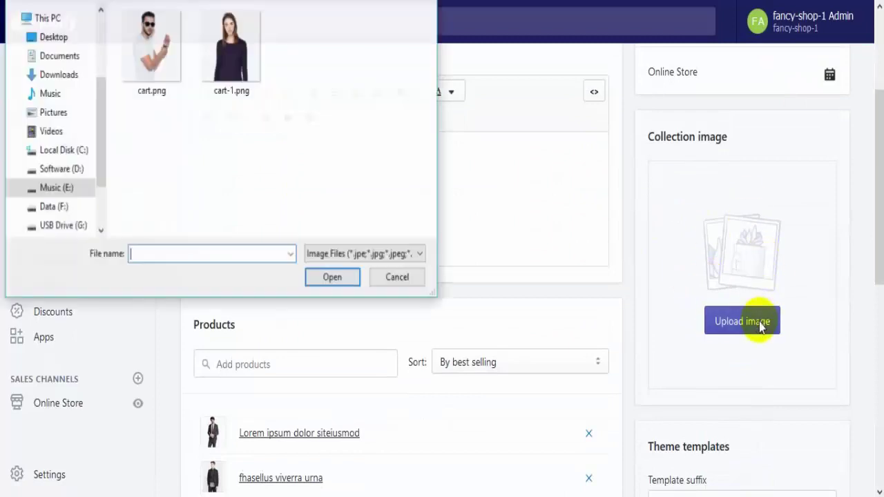
double_click(157, 53)
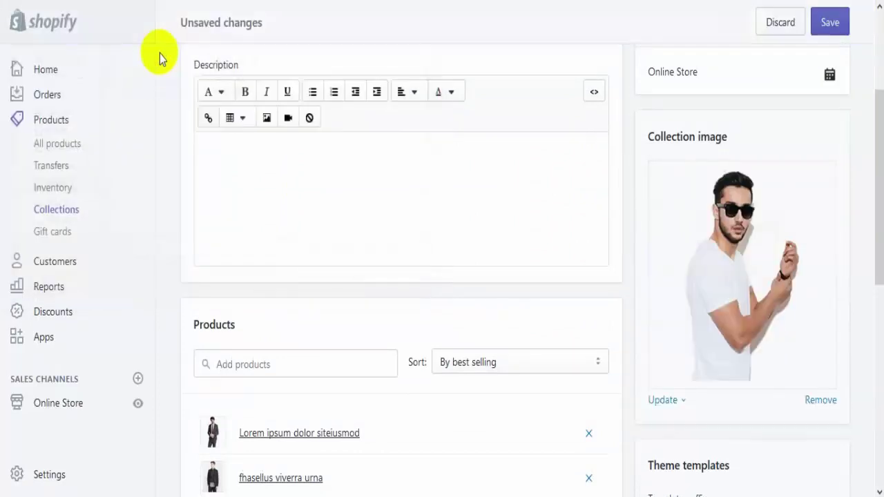
left_click(830, 23)
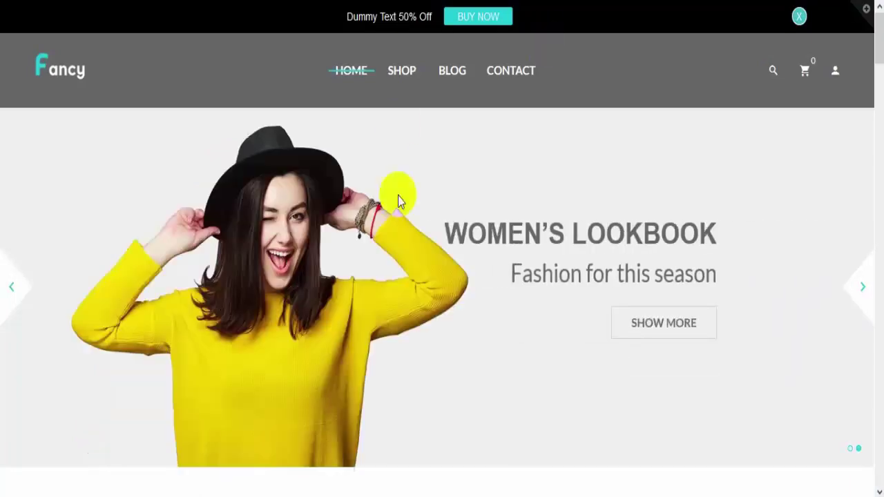
mouse_move(401, 77)
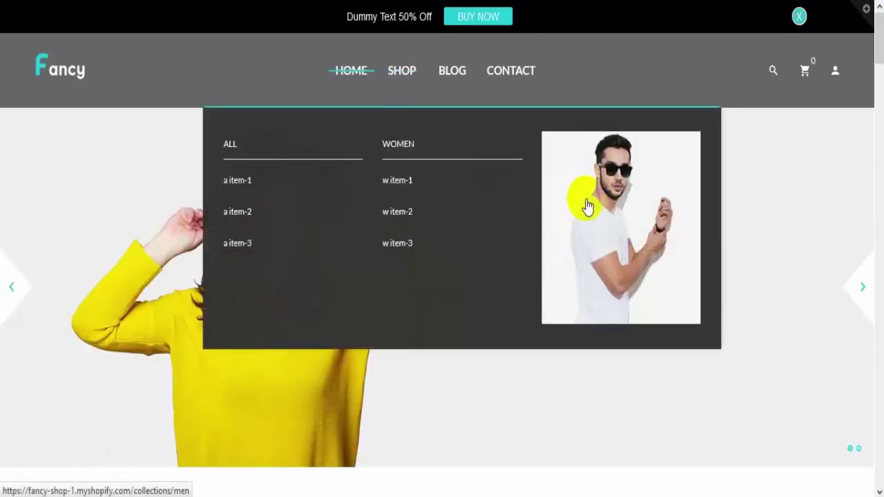
Step: Switch to the notes text file and add the closing line "Thanks for watching..." below note 4
key("alt+Tab")
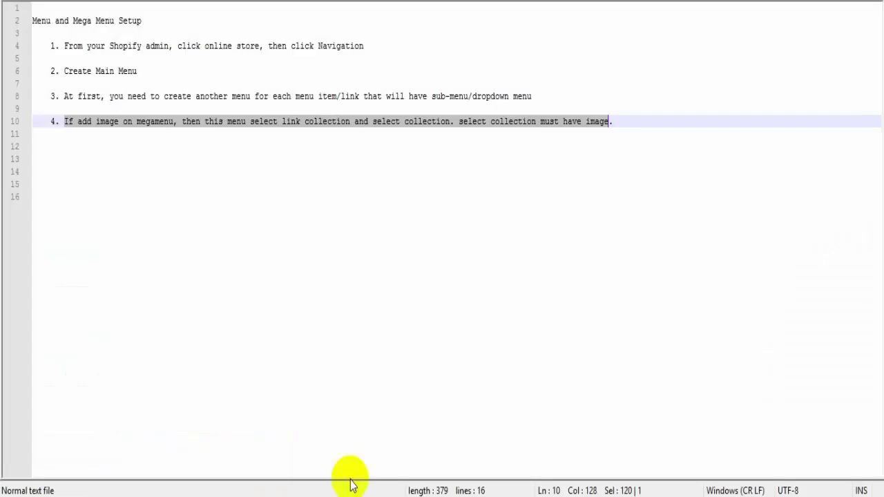
left_click(628, 123)
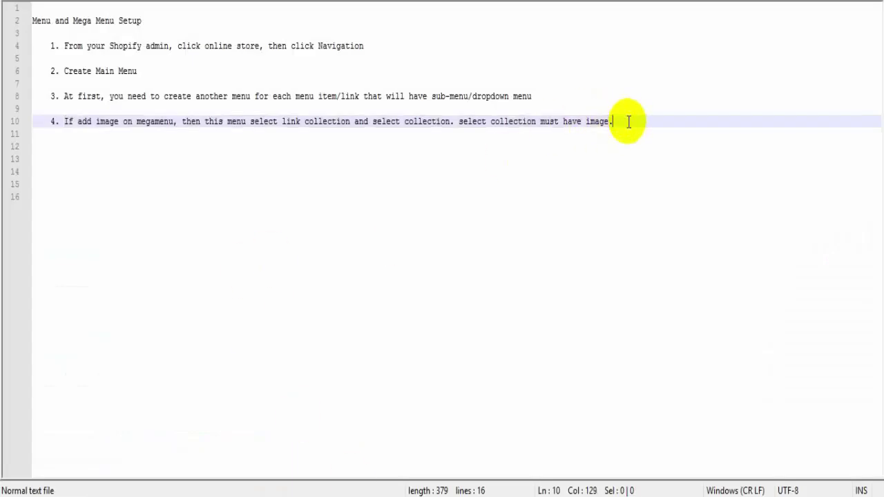
key("Return")
key("Return")
type("Th")
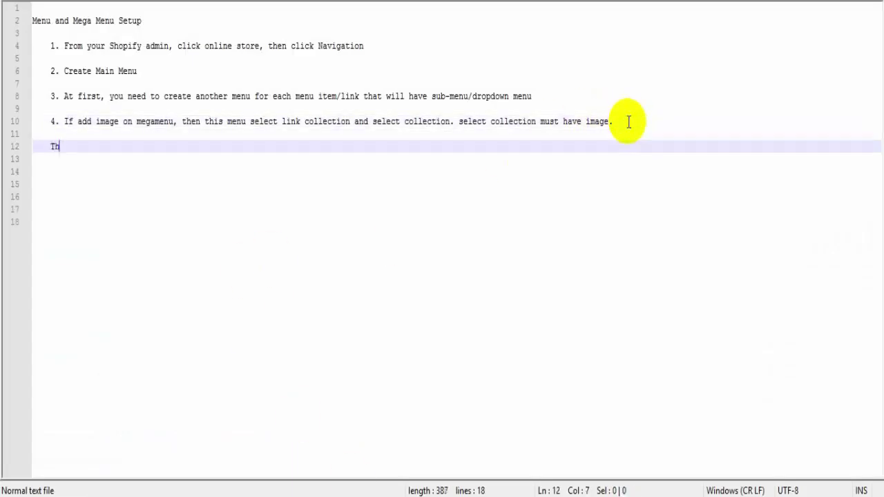
type("anks for ")
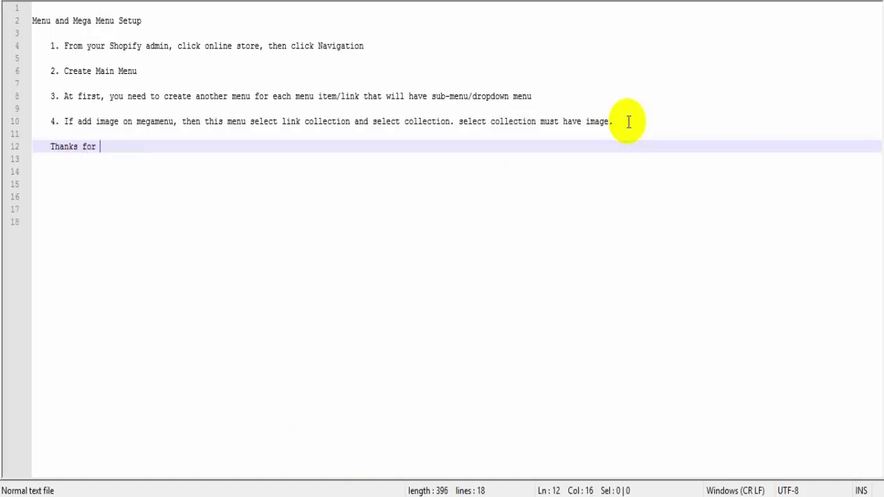
type("watching...")
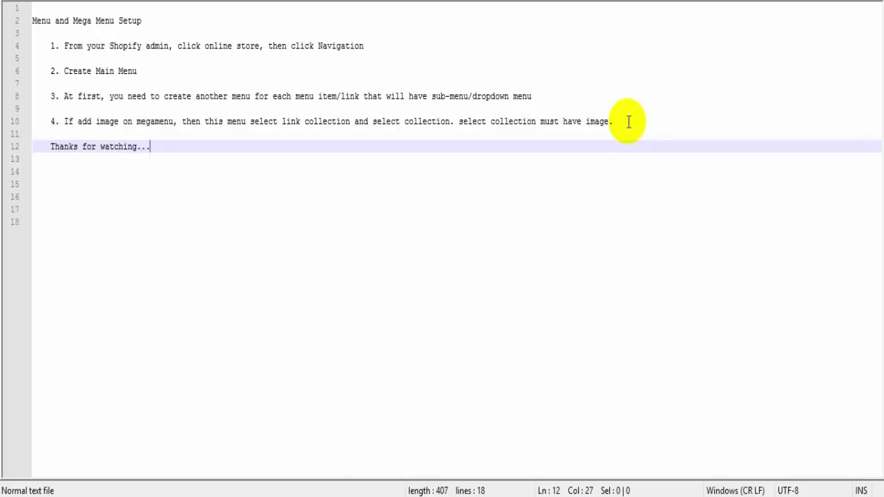